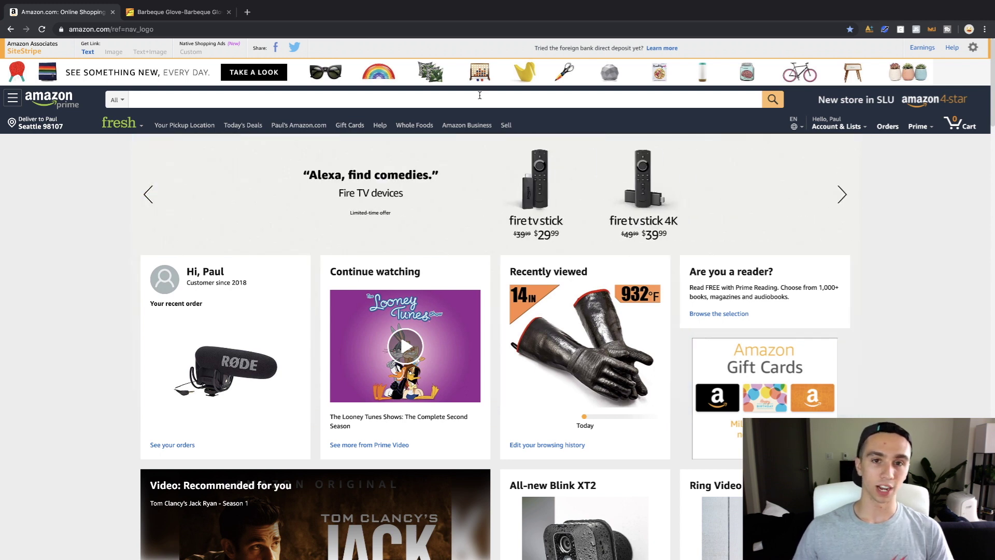
# - Search Amazon for "shower foot scrubber"
pyautogui.click(481, 97)
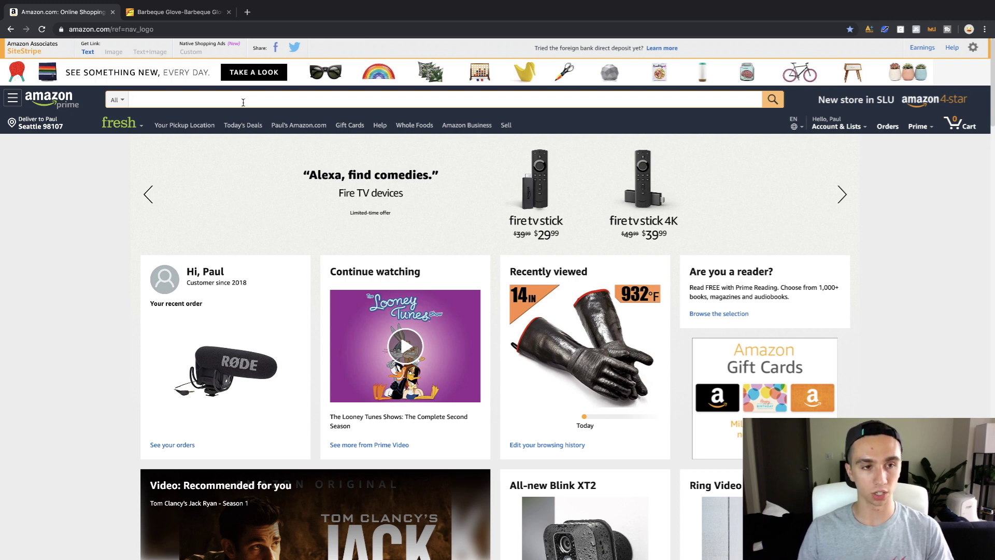
pyautogui.write('sho')
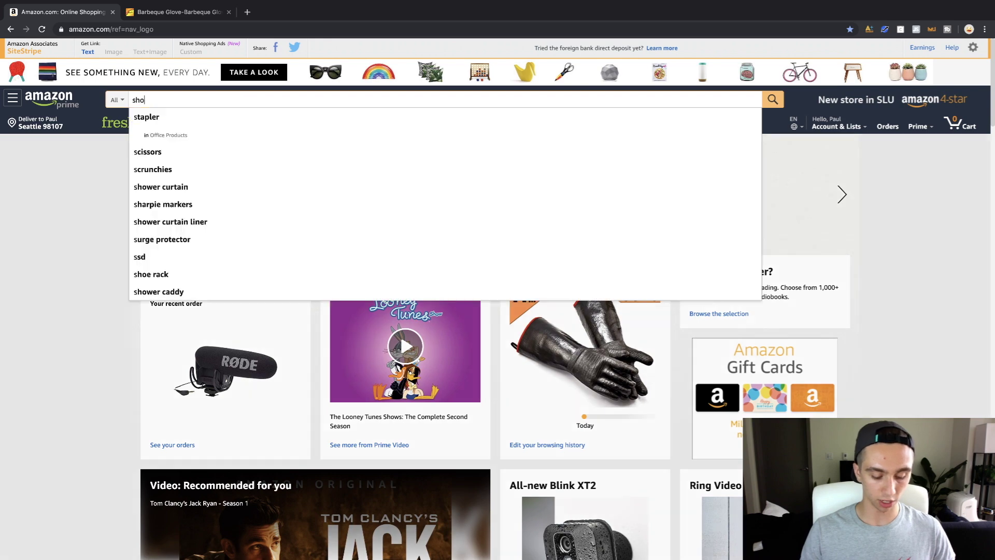
pyautogui.write('wer foot')
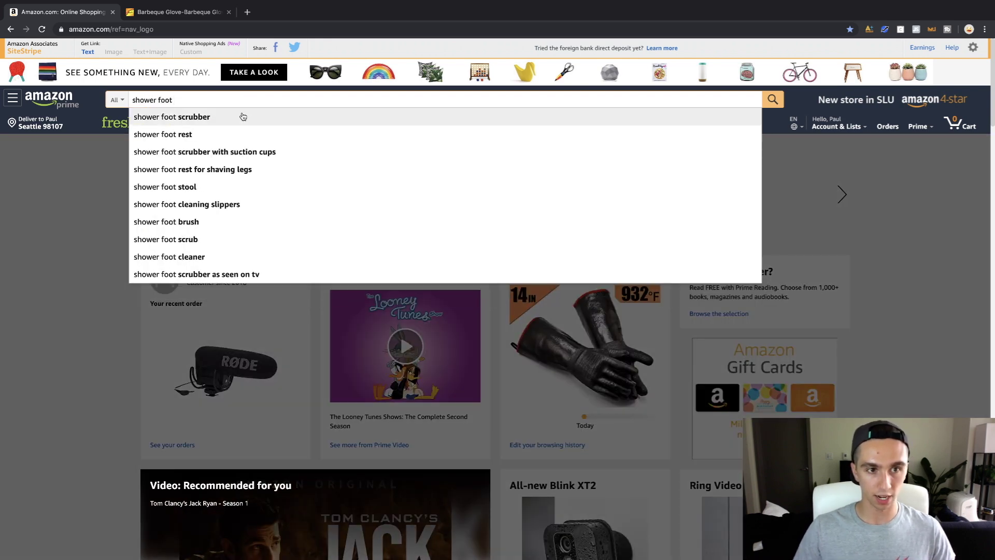
pyautogui.click(241, 116)
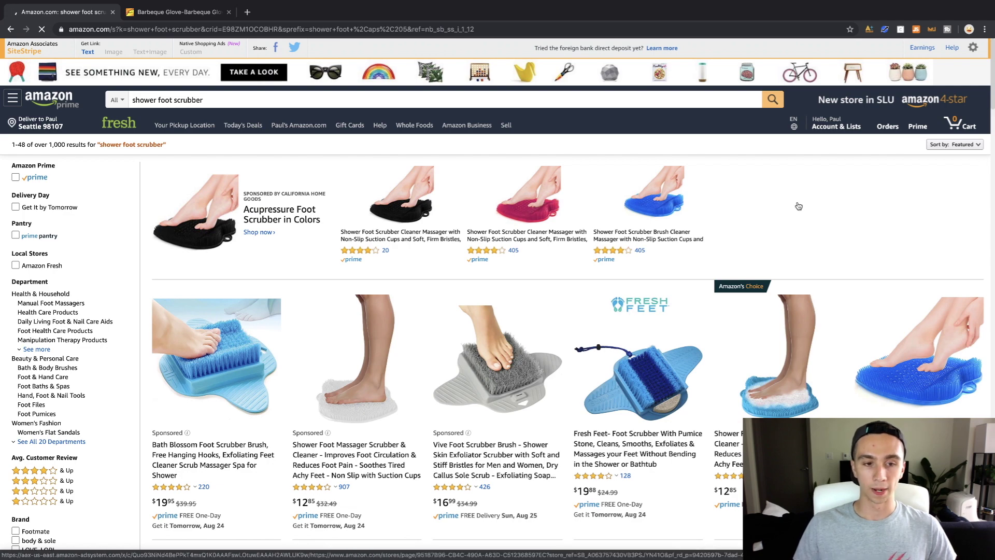
# - Open the Fresh Feet foot scrubber listing and check its sales estimates with the Jungle Scout extension
pyautogui.scroll(-3, 808, 212)
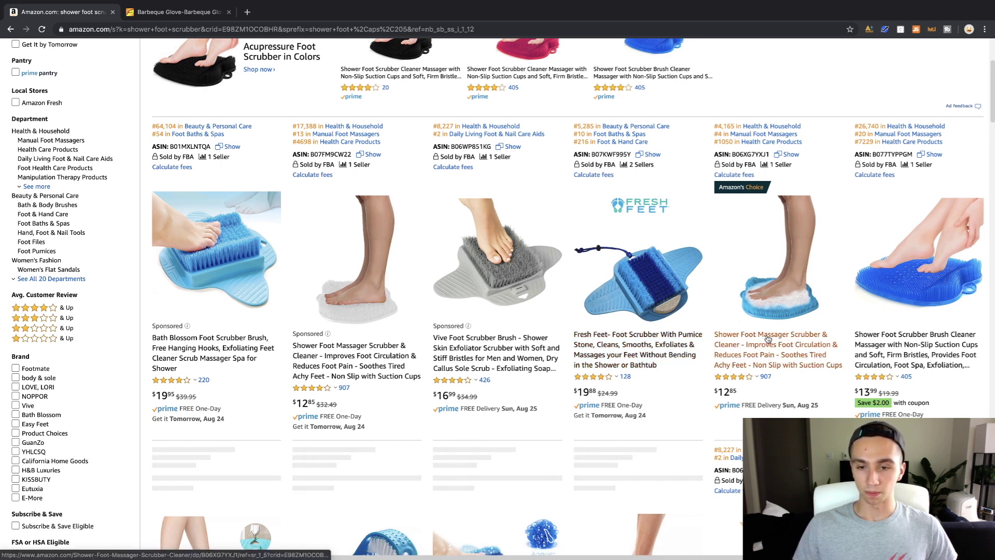
pyautogui.click(650, 337)
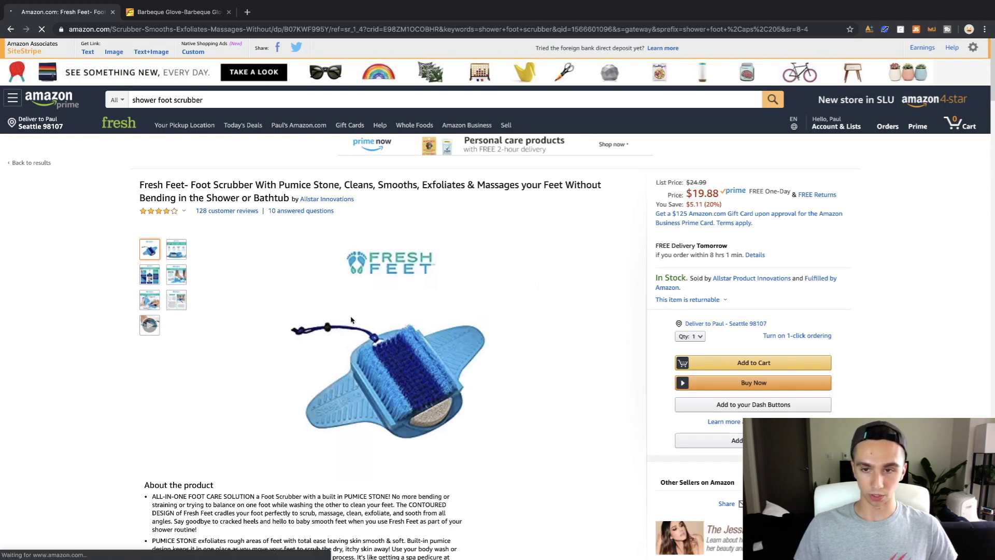
pyautogui.click(919, 30)
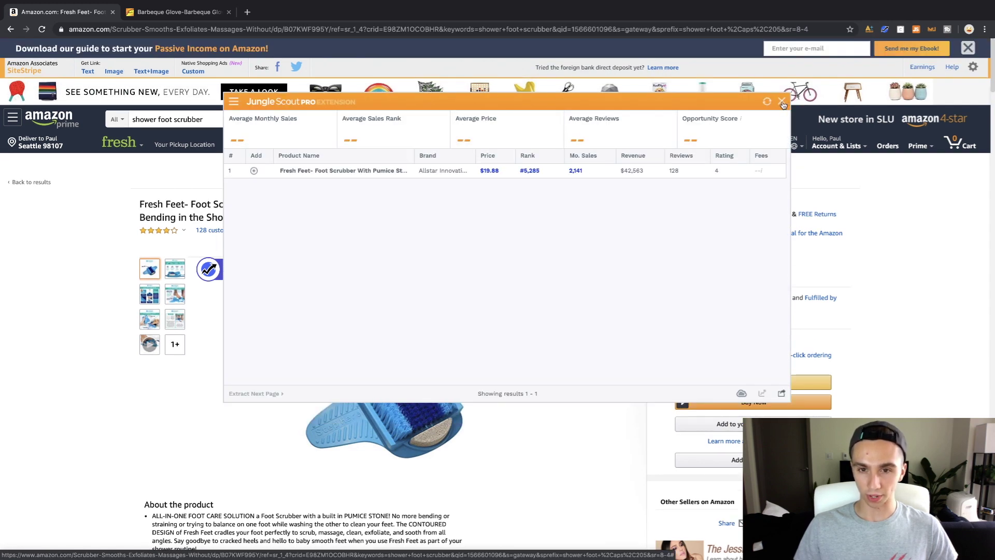
pyautogui.click(782, 102)
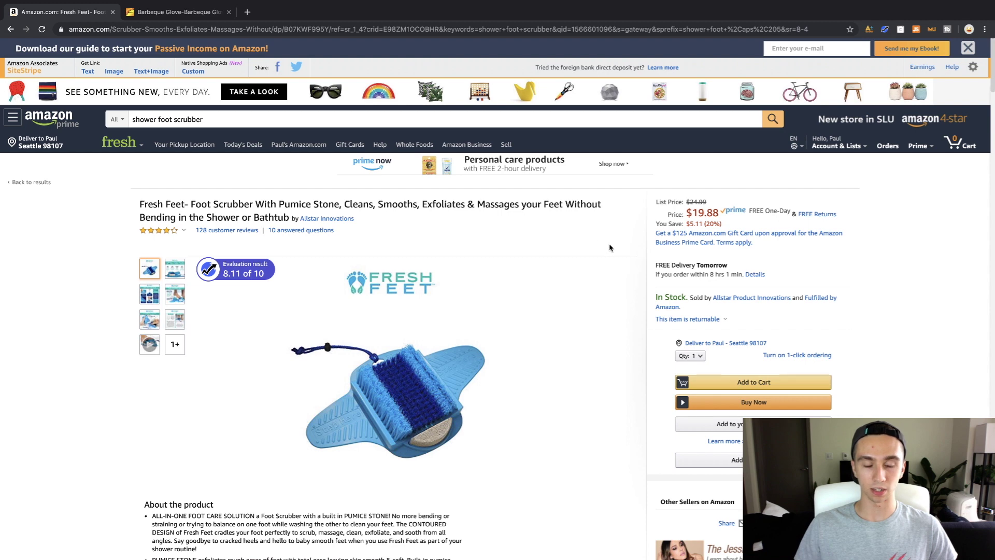
pyautogui.scroll(-3, 610, 248)
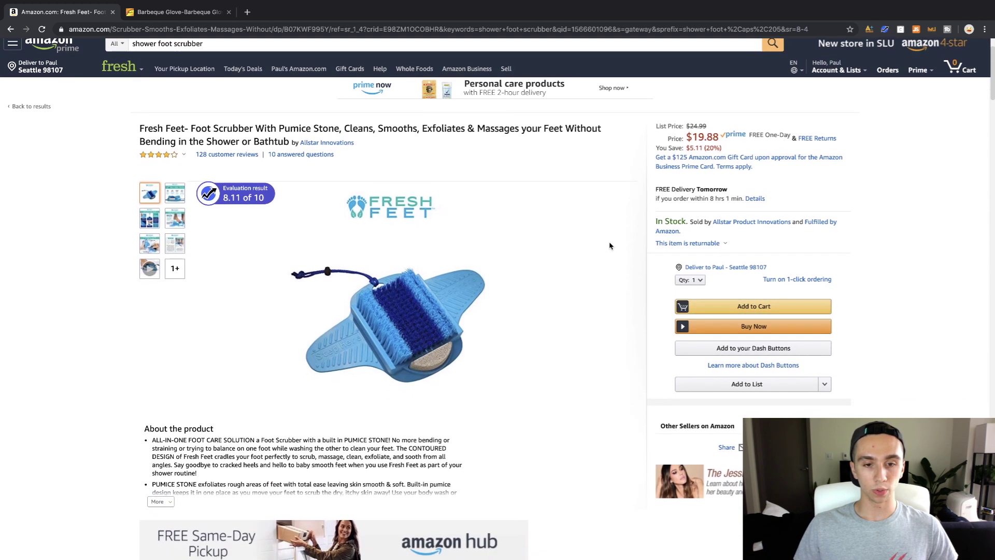
pyautogui.scroll(3, 609, 246)
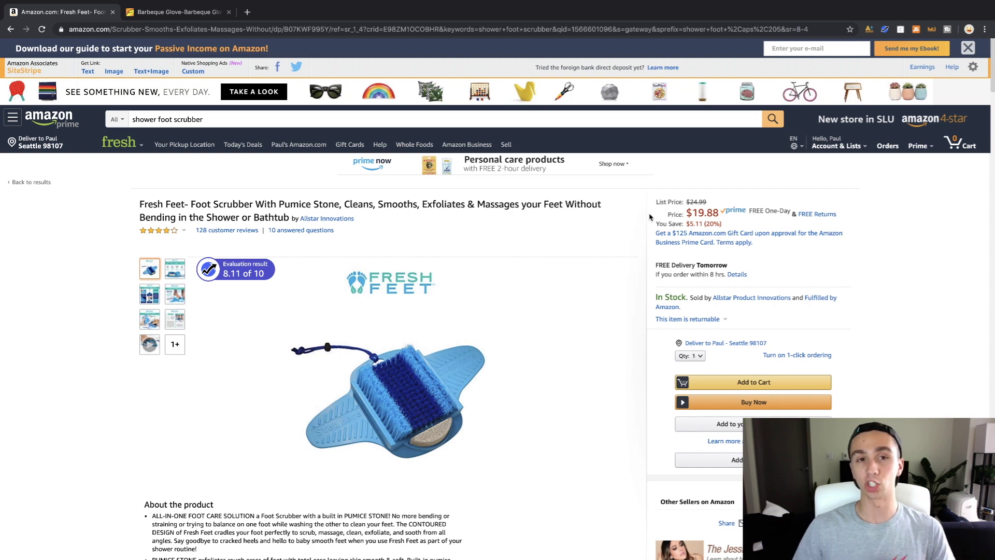
# - Switch to Alibaba and search its products for "shower foot scrubber"
pyautogui.click(181, 12)
pyautogui.scroll(15, 327, 132)
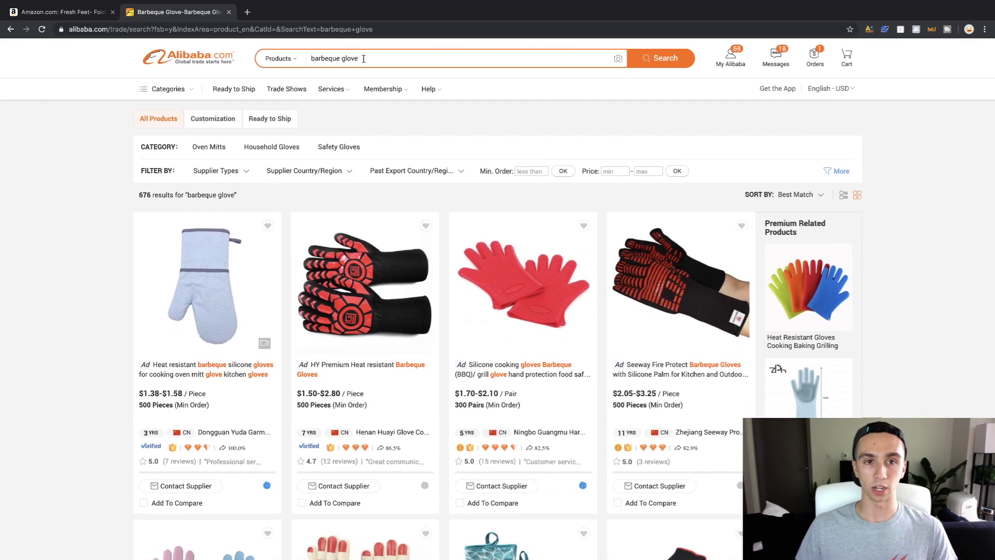
pyautogui.tripleClick(380, 59)
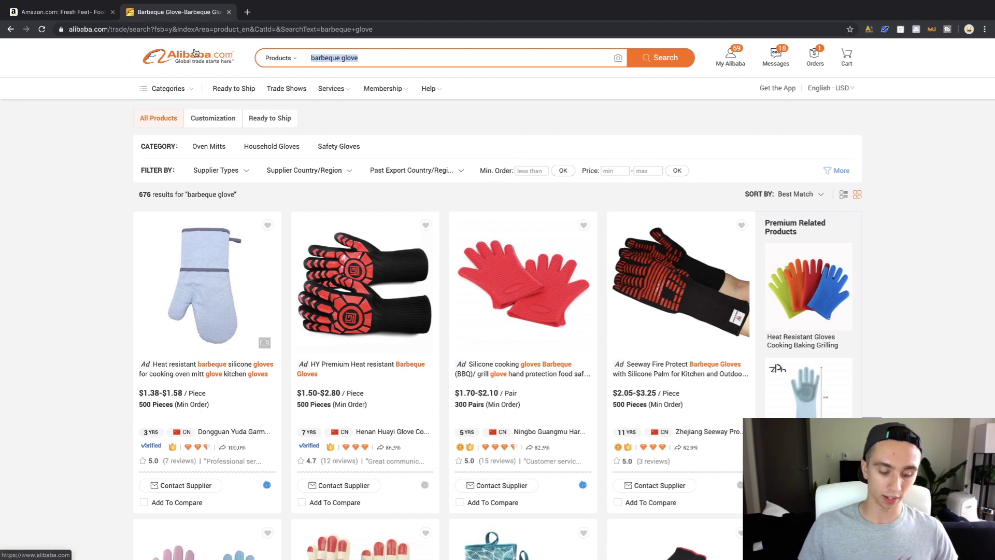
pyautogui.write('shower')
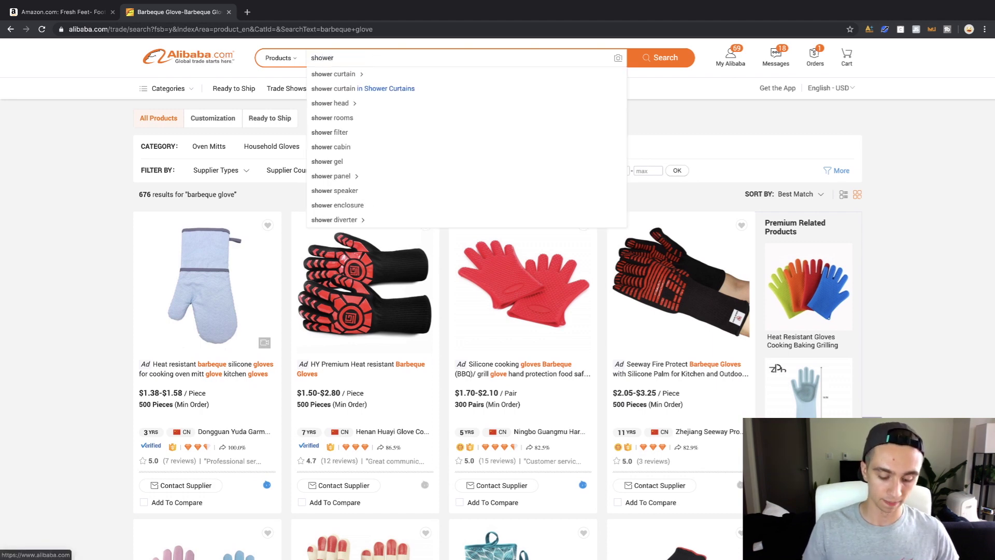
pyautogui.write(' foot')
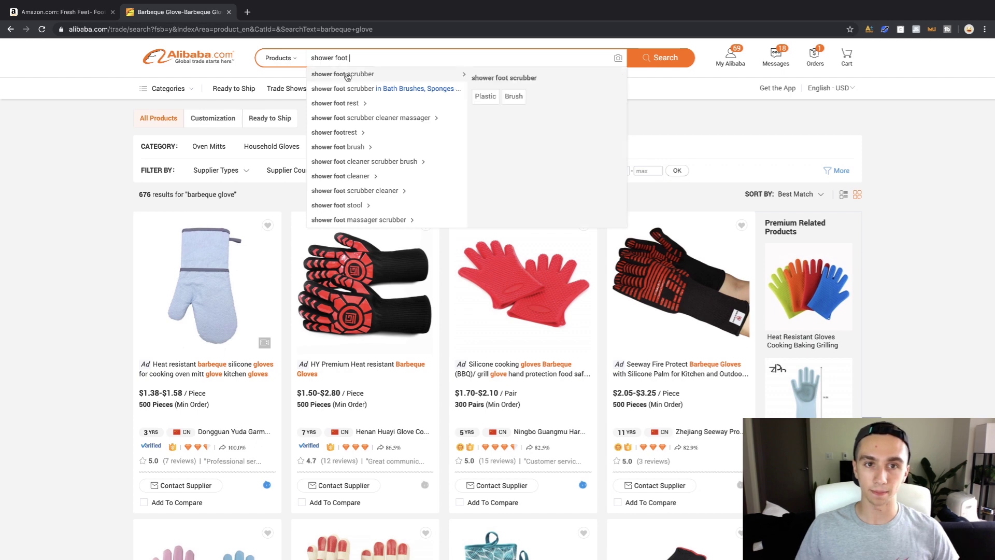
pyautogui.click(498, 90)
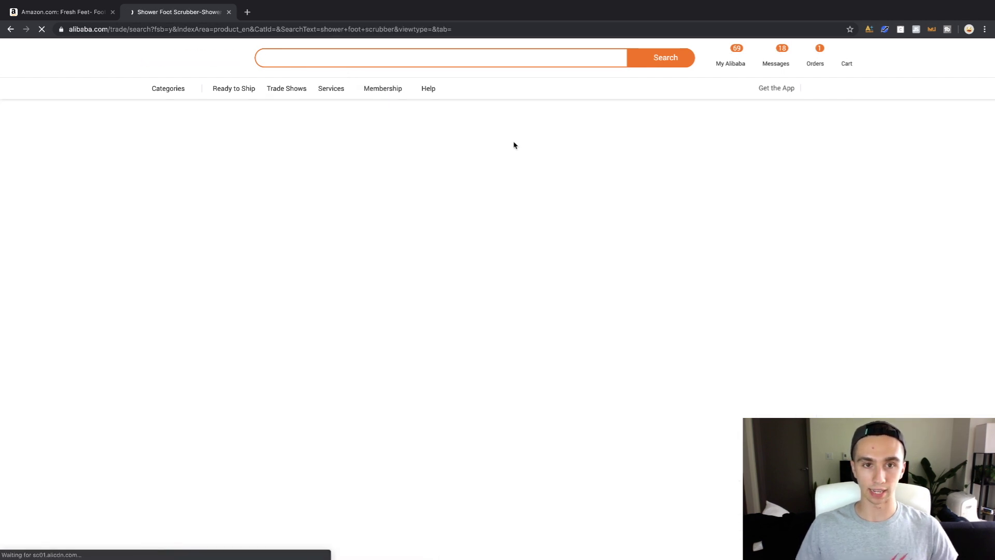
# - Open RMB Industrial-Houseware's foot scrubber brush listing, choose the grey colour and view the dimensions and colour-variant photos
pyautogui.scroll(-3, 820, 253)
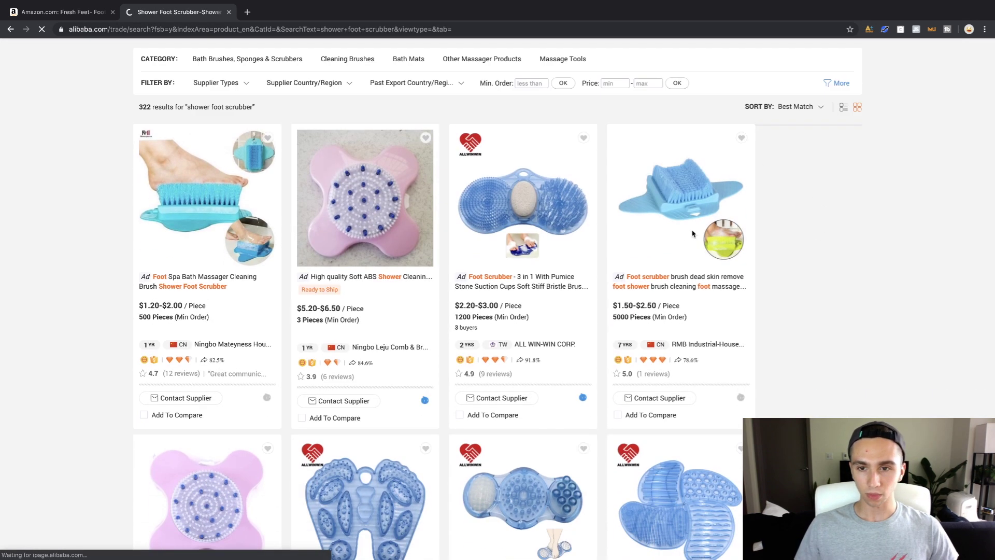
pyautogui.click(674, 286)
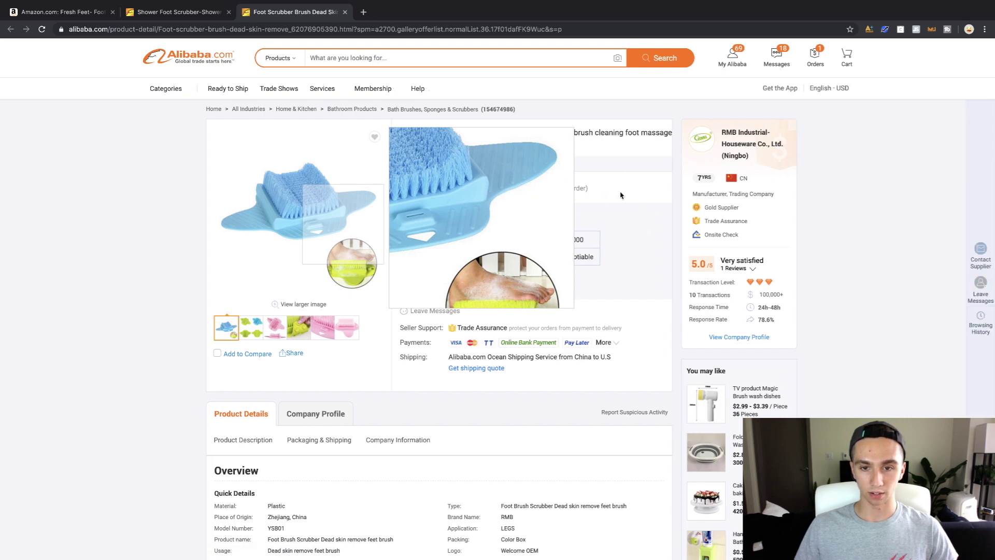
pyautogui.click(273, 335)
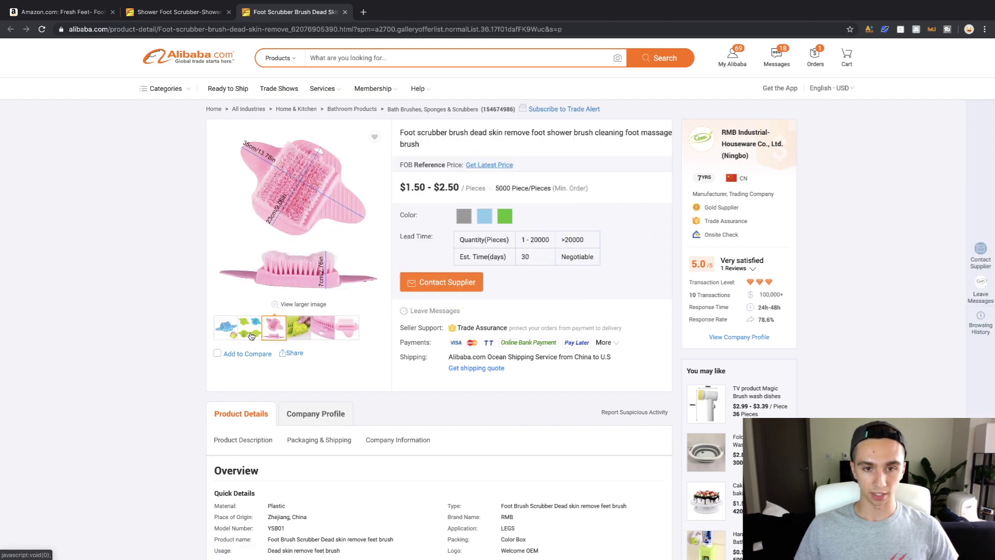
pyautogui.click(464, 216)
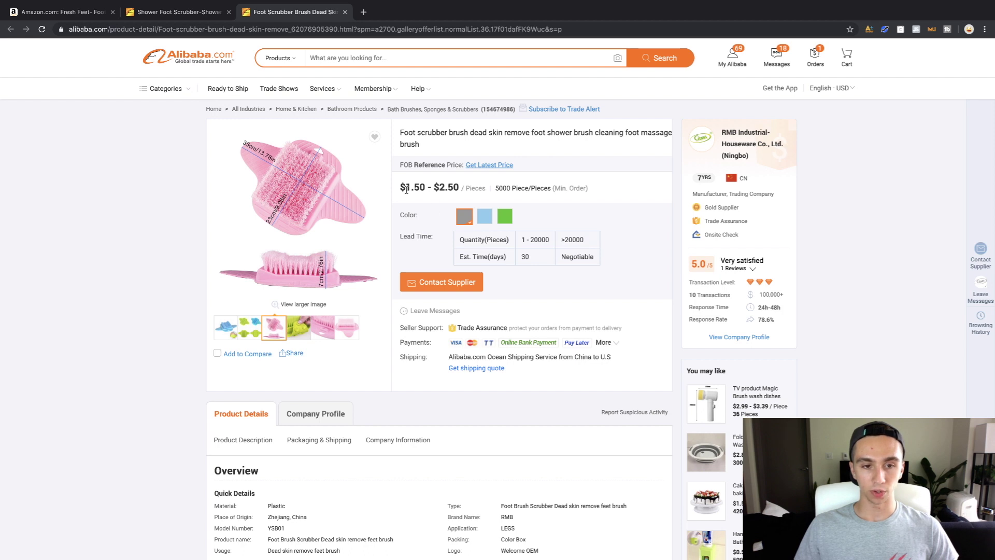
pyautogui.click(255, 333)
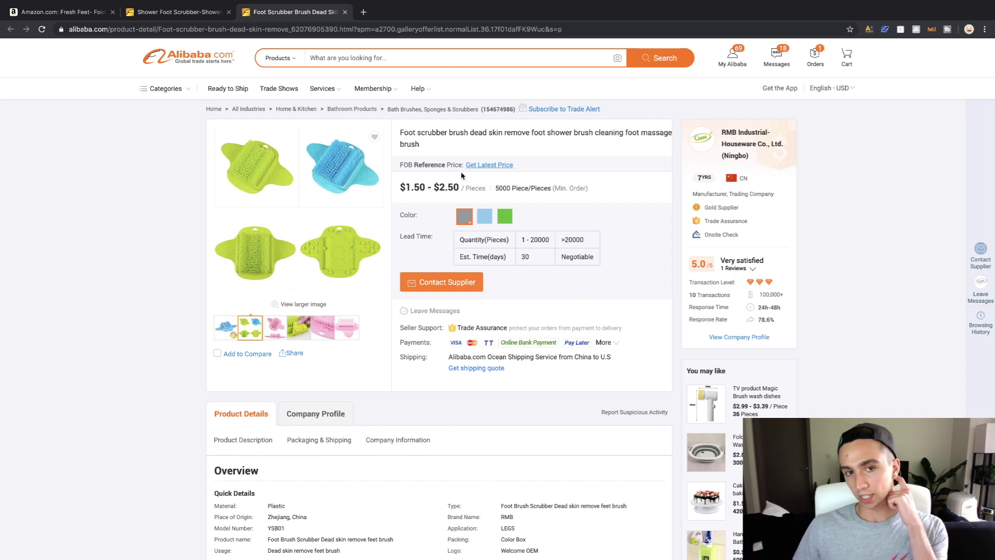
# - Compare the supplier's price range per piece on Alibaba with the Fresh Feet scrubber's selling price on Amazon
pyautogui.moveTo(406, 187); pyautogui.dragTo(446, 188)
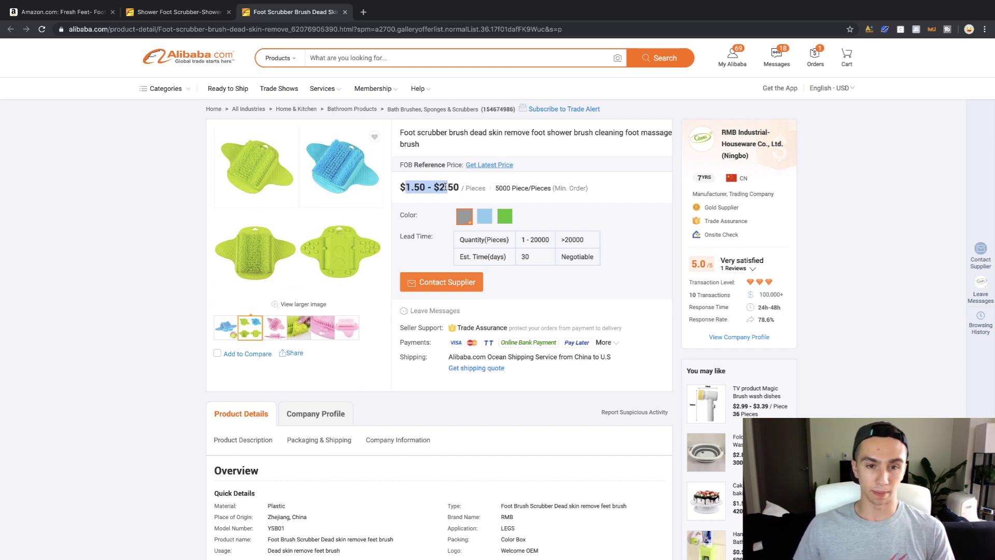
pyautogui.click(424, 191)
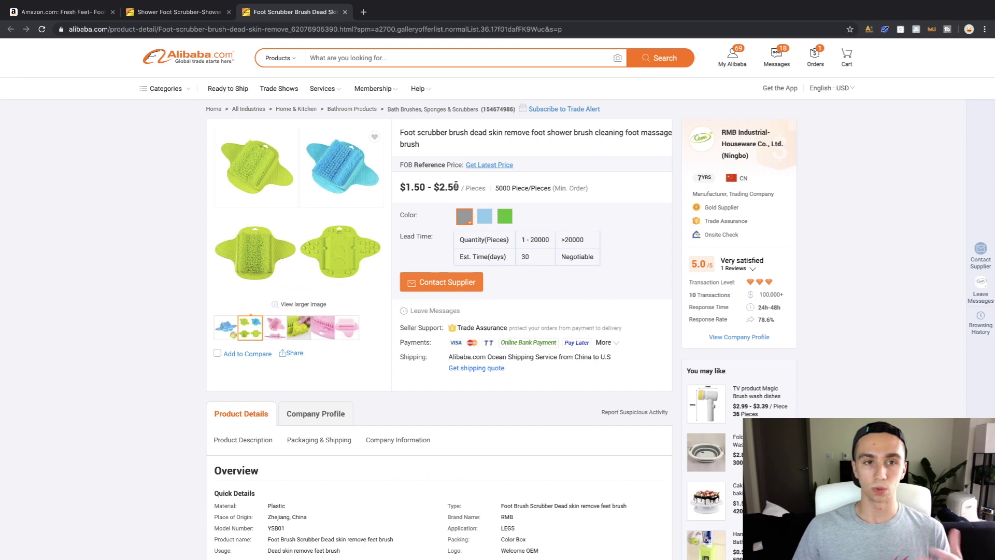
pyautogui.click(75, 13)
pyautogui.moveTo(692, 215); pyautogui.dragTo(721, 215)
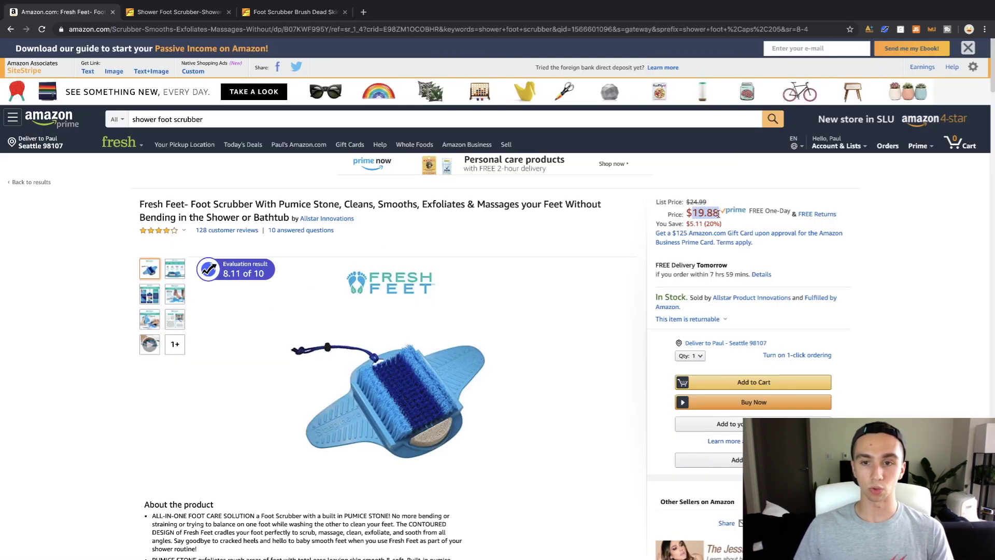
pyautogui.click(944, 269)
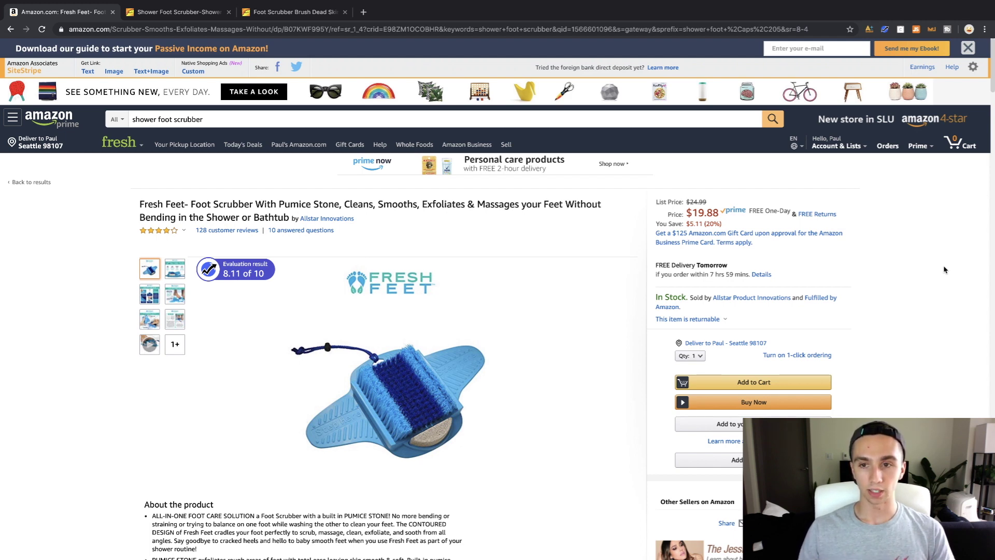
# - Open the AMZScout FBA Calculator for the Fresh Feet listing and enter a product cost of 2.5 and shipping cost of 1.50
pyautogui.rightClick(870, 29)
pyautogui.click(833, 53)
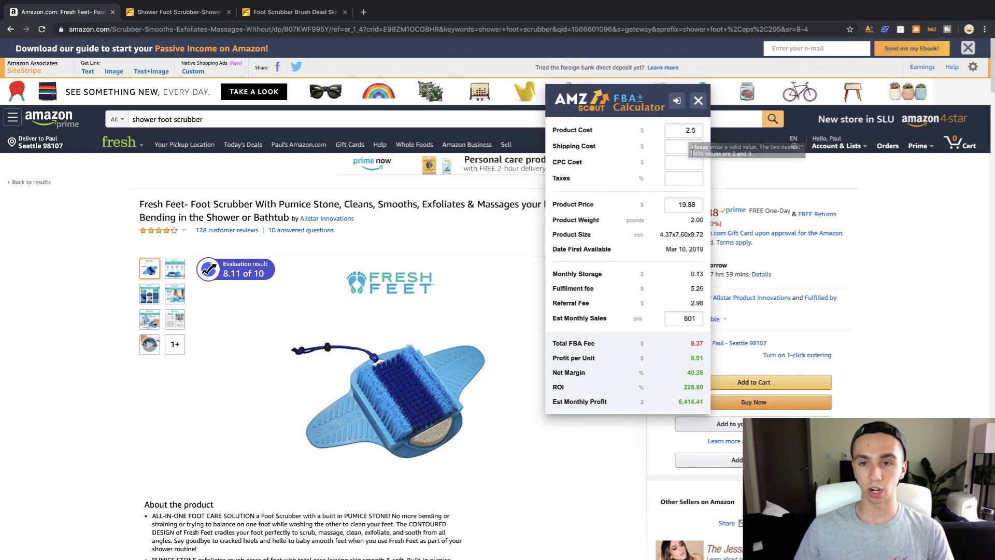
pyautogui.click(697, 151)
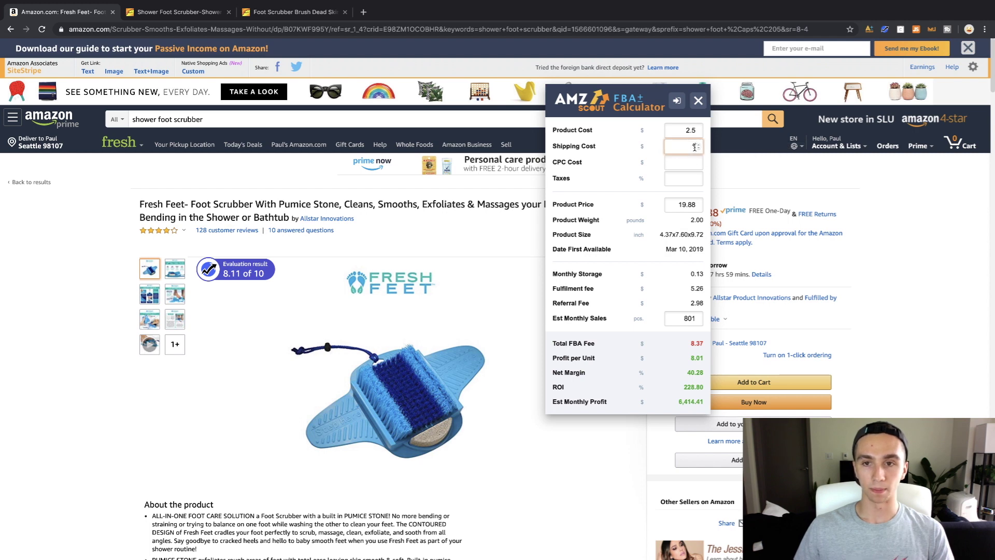
pyautogui.write('.50')
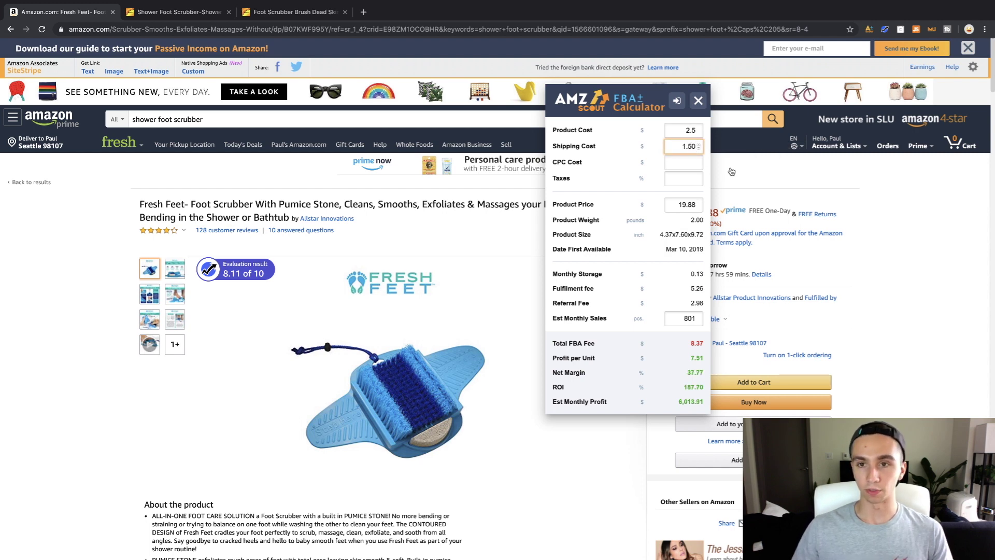
pyautogui.click(703, 121)
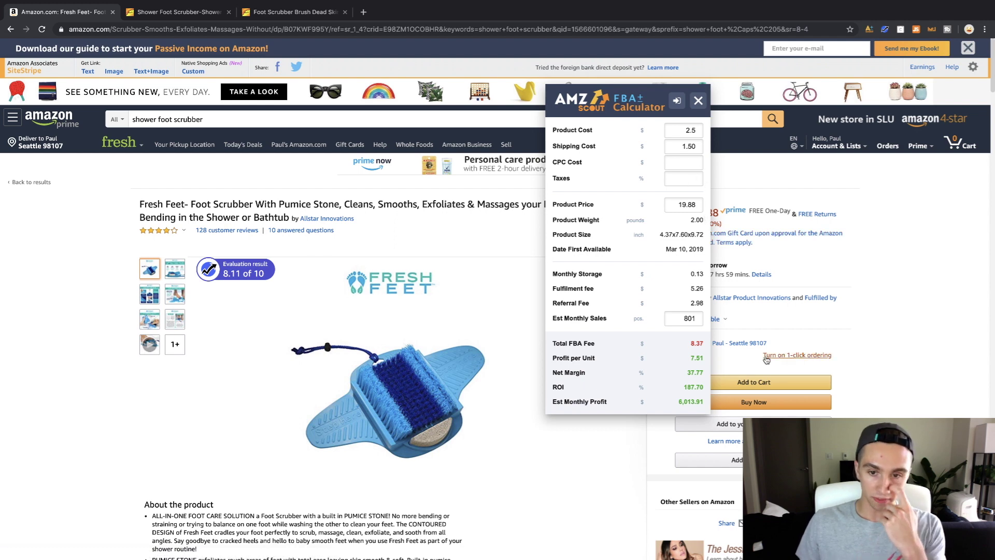
pyautogui.moveTo(686, 359); pyautogui.dragTo(705, 360)
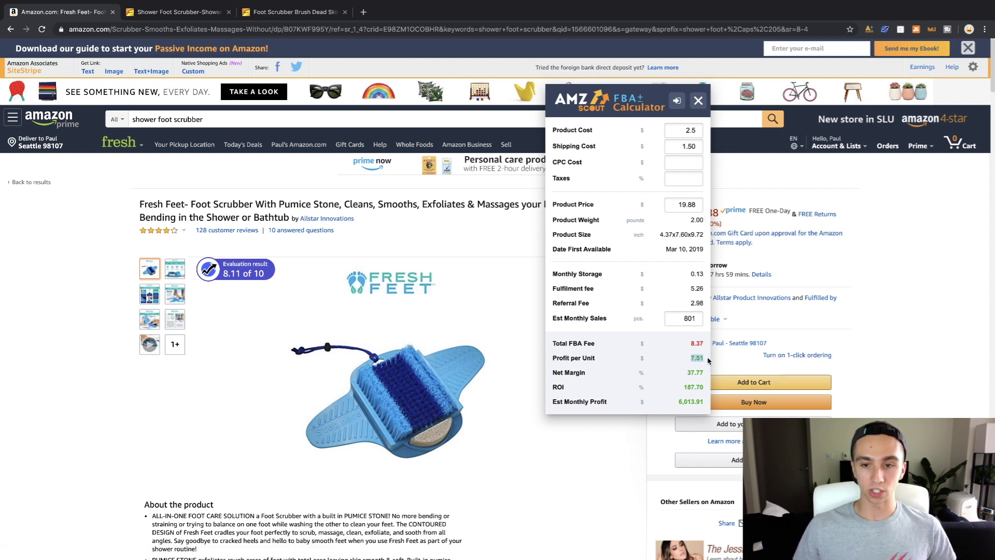
pyautogui.click(706, 359)
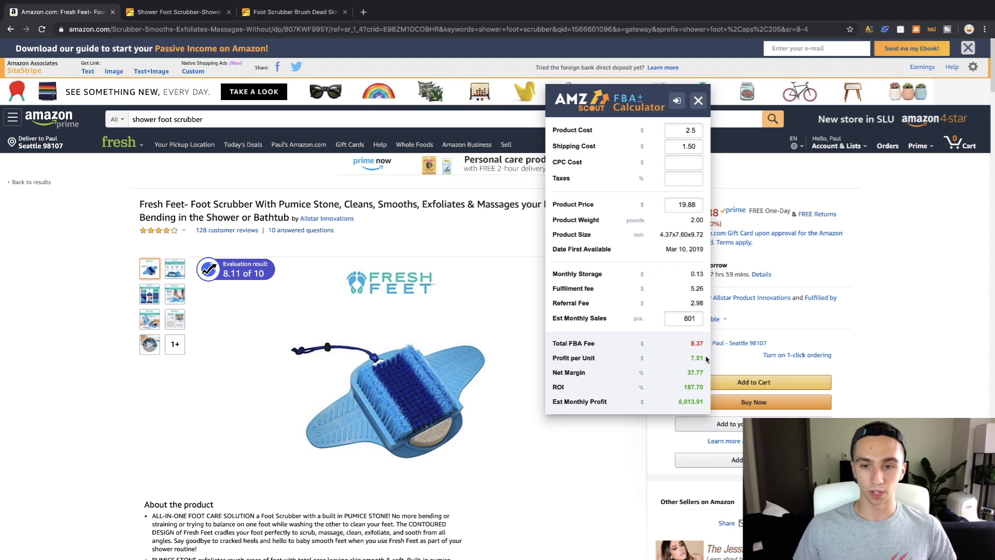
# - Set the product price in the FBA Calculator to 17.88
pyautogui.click(686, 204)
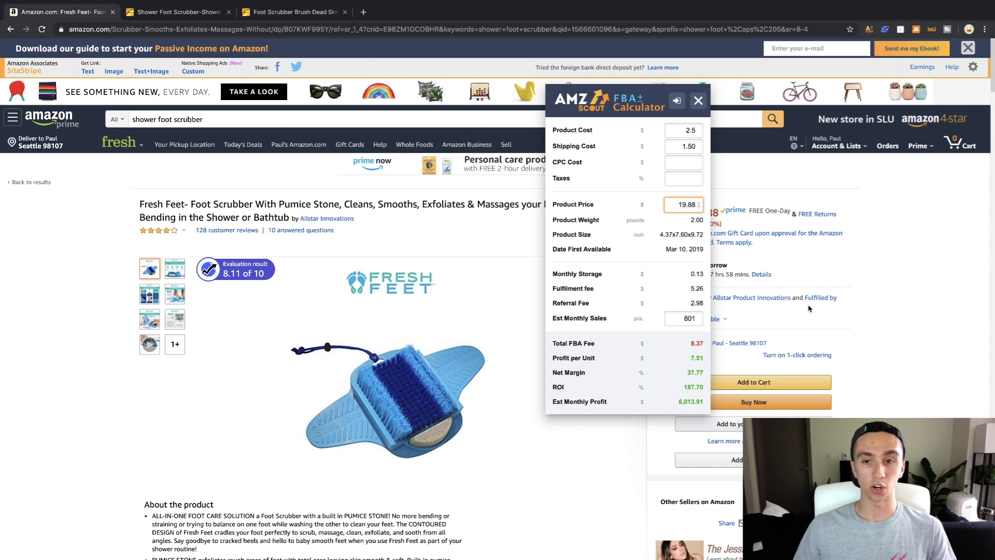
pyautogui.press('BackSpace')
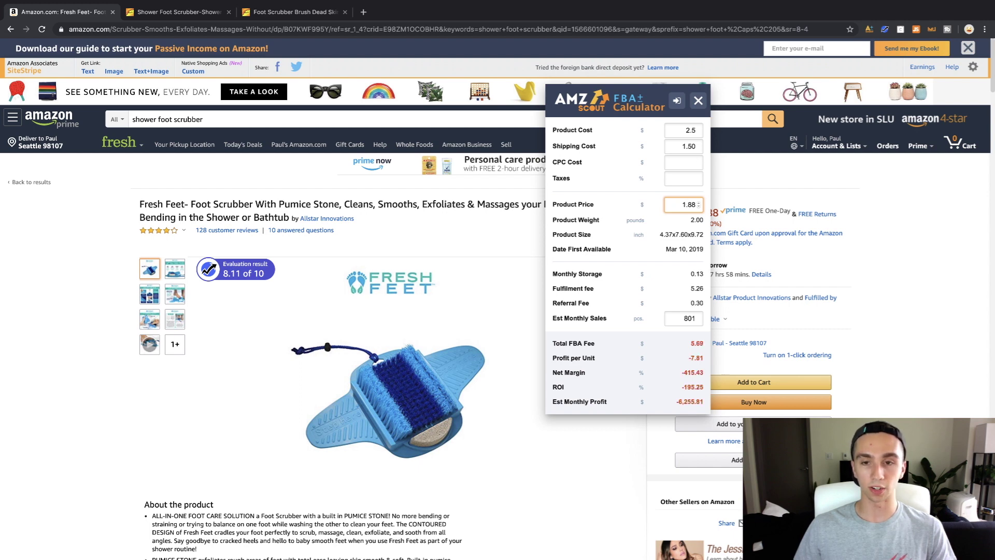
pyautogui.write('7')
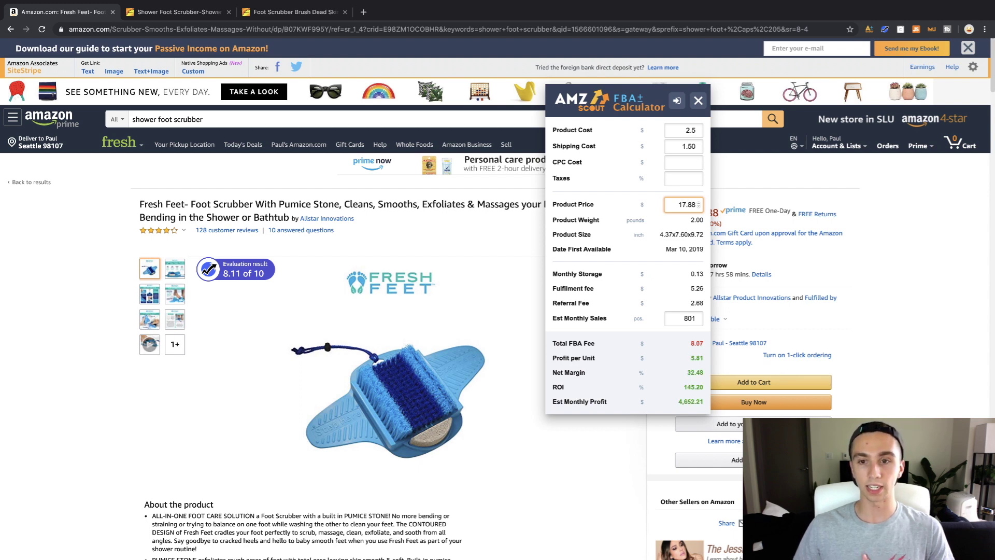
pyautogui.click(558, 197)
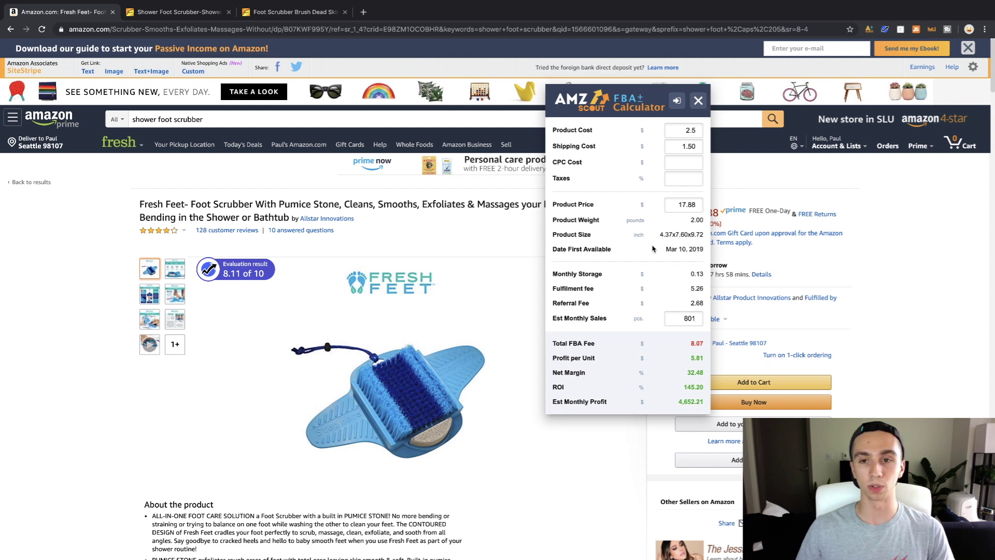
# - Set the shipping cost in the FBA Calculator to 1.00
pyautogui.click(695, 147)
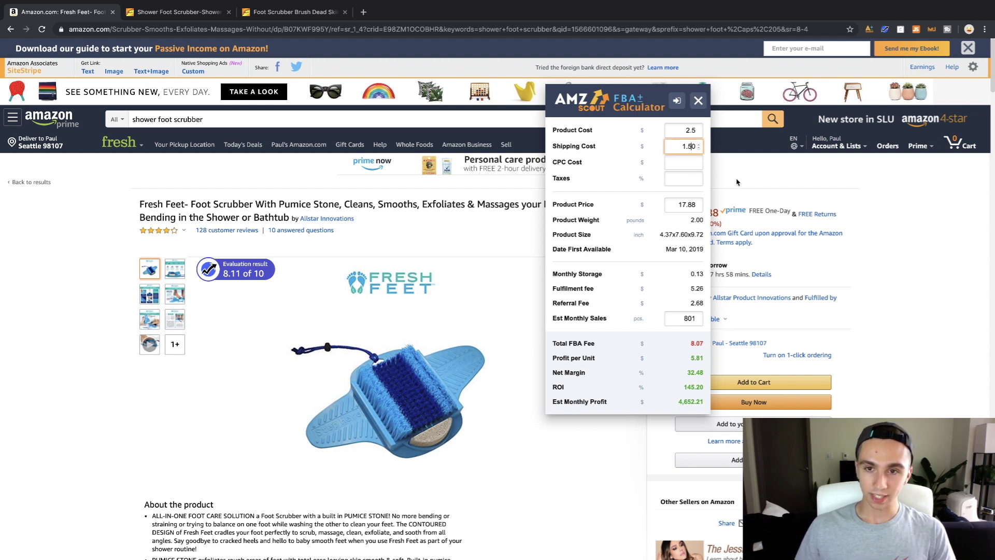
pyautogui.press('BackSpace')
pyautogui.write('0')
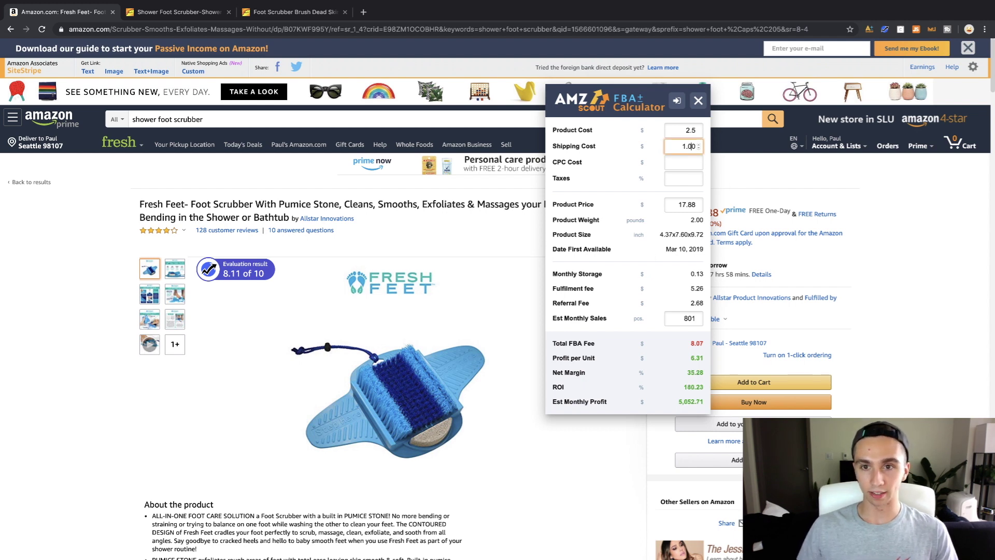
pyautogui.click(660, 157)
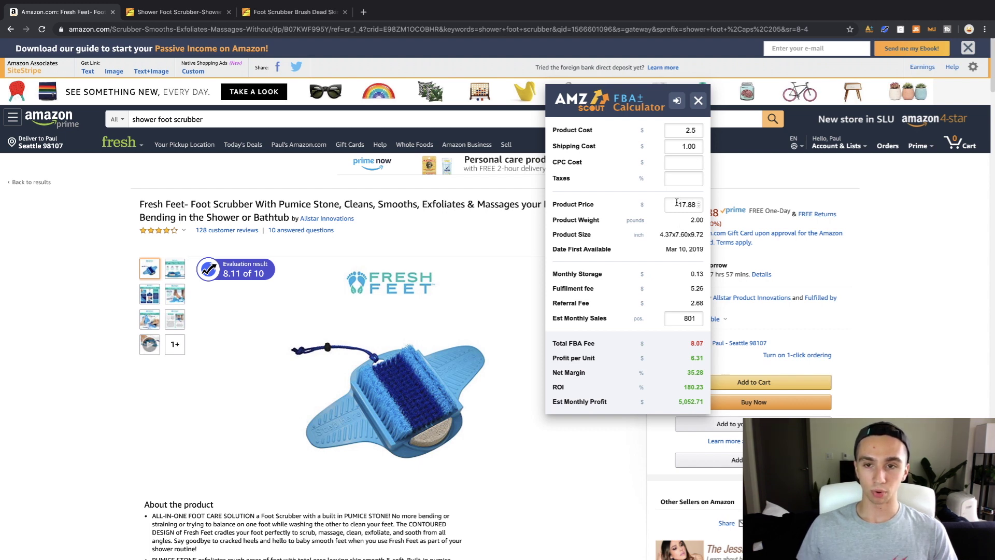
# - Examine the product price, product and shipping costs, total FBA fee, profit per unit and net margin in the FBA Calculator
pyautogui.moveTo(677, 202); pyautogui.dragTo(700, 207)
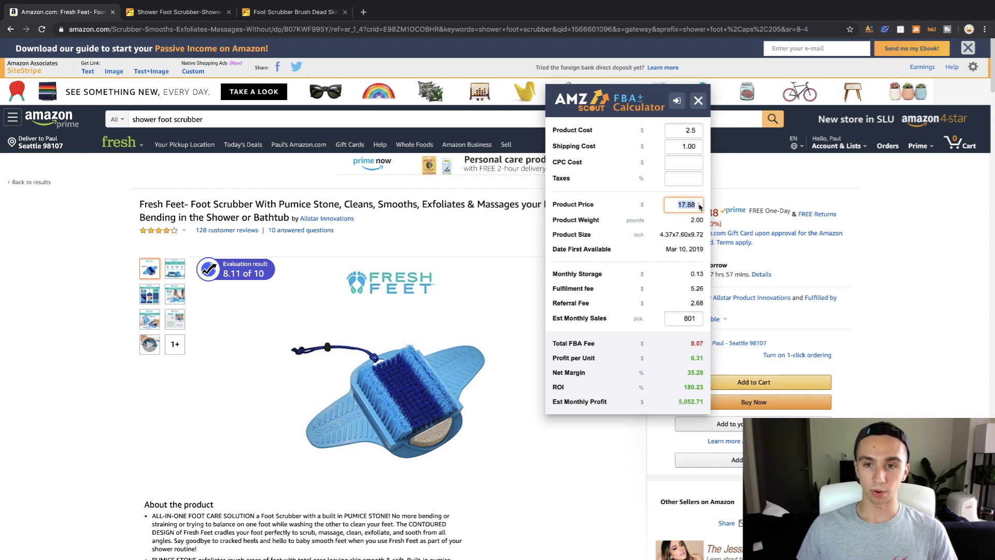
pyautogui.doubleClick(691, 344)
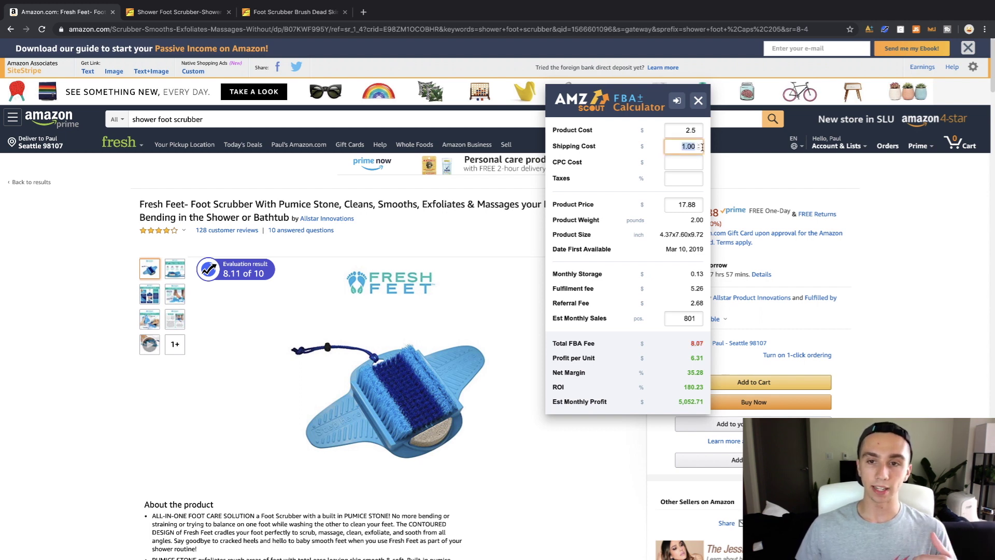
pyautogui.moveTo(681, 130); pyautogui.dragTo(702, 149)
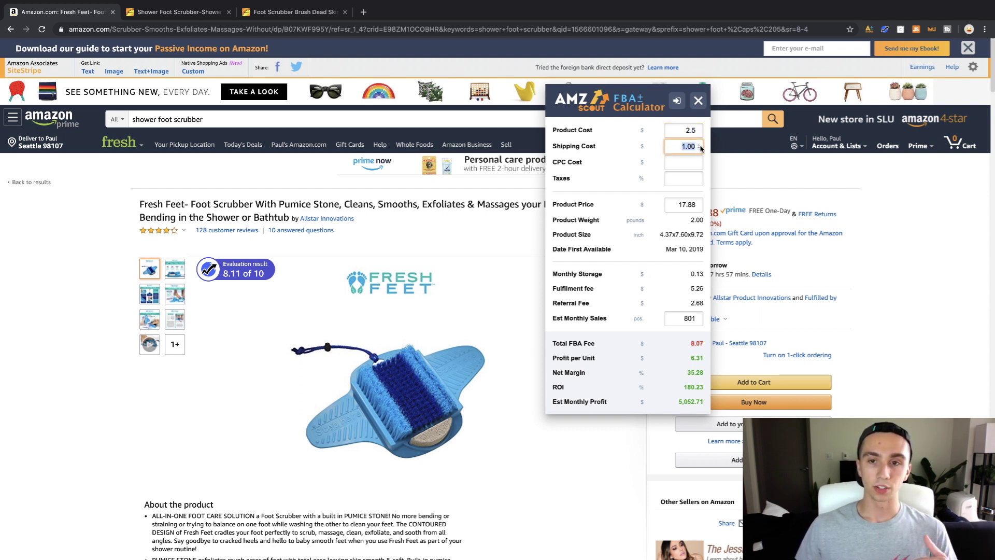
pyautogui.click(684, 130)
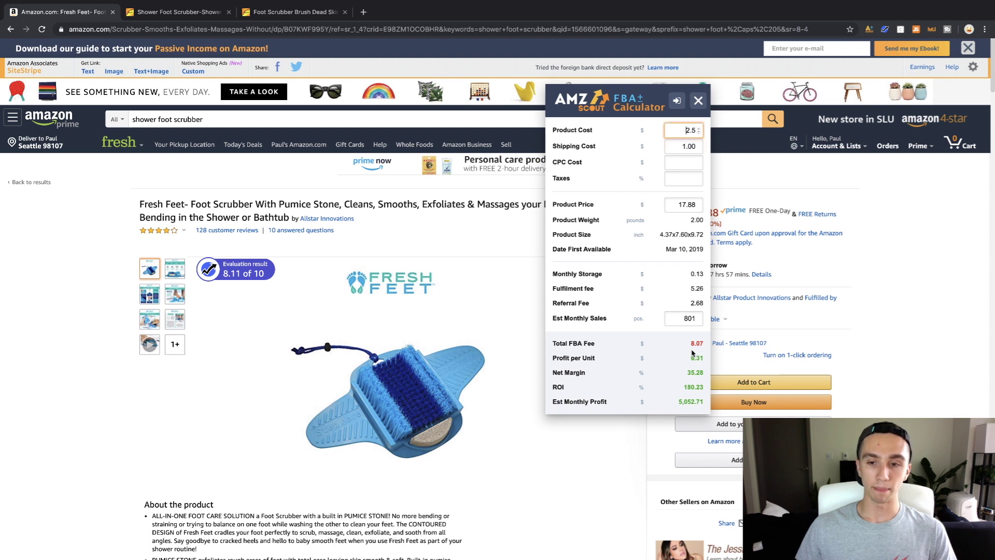
pyautogui.moveTo(689, 358); pyautogui.dragTo(701, 356)
pyautogui.click(682, 145)
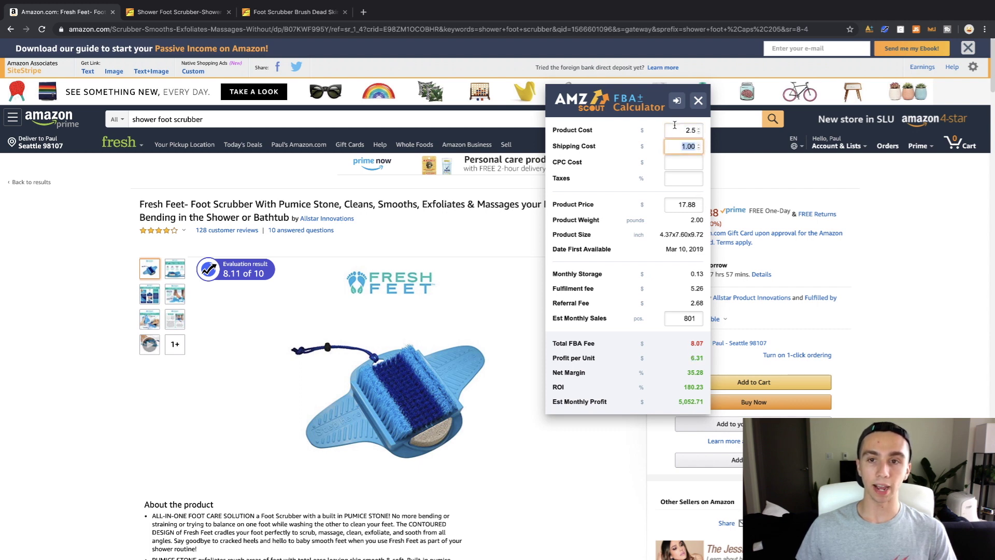
pyautogui.moveTo(676, 130); pyautogui.dragTo(703, 129)
pyautogui.click(658, 134)
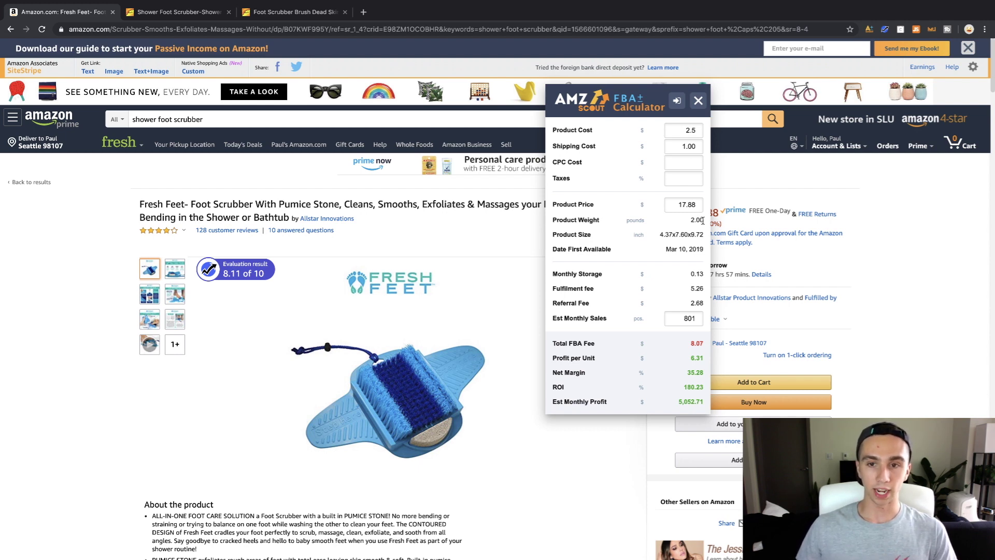
pyautogui.click(677, 205)
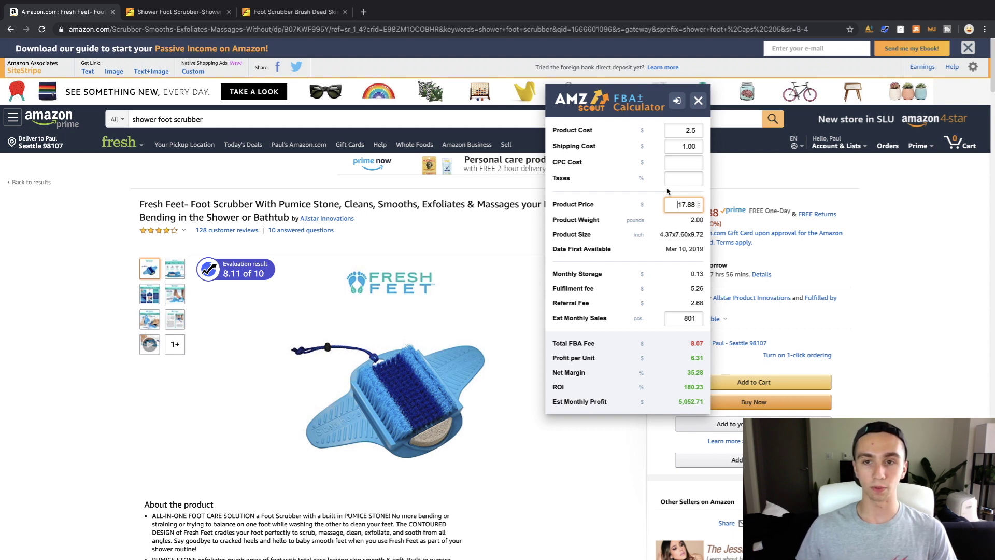
pyautogui.doubleClick(677, 130)
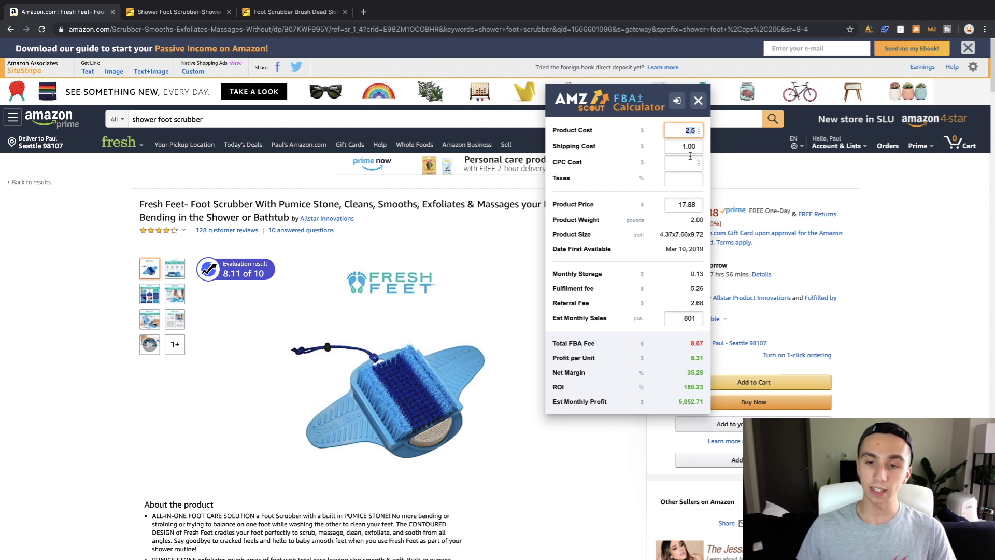
pyautogui.click(693, 359)
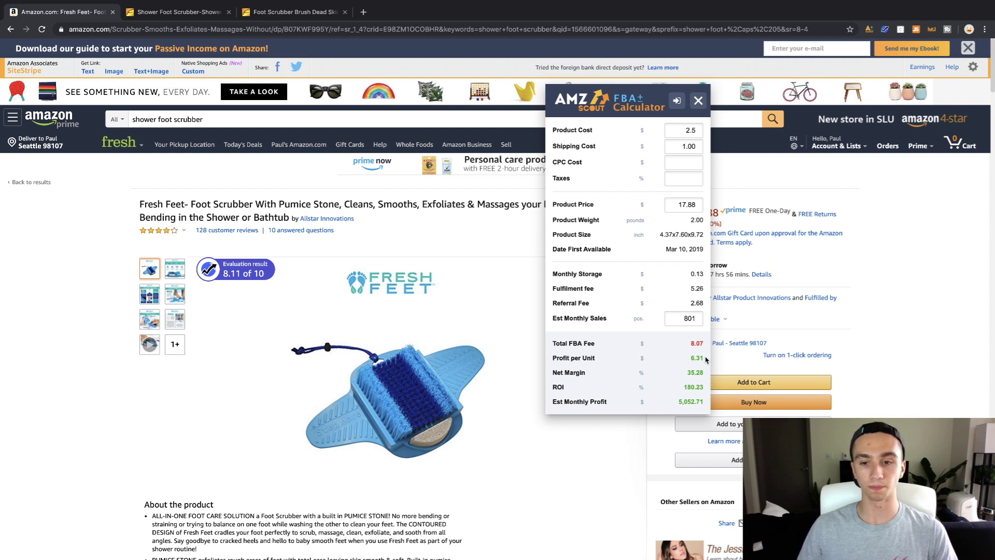
pyautogui.moveTo(687, 374); pyautogui.dragTo(716, 377)
pyautogui.click(709, 371)
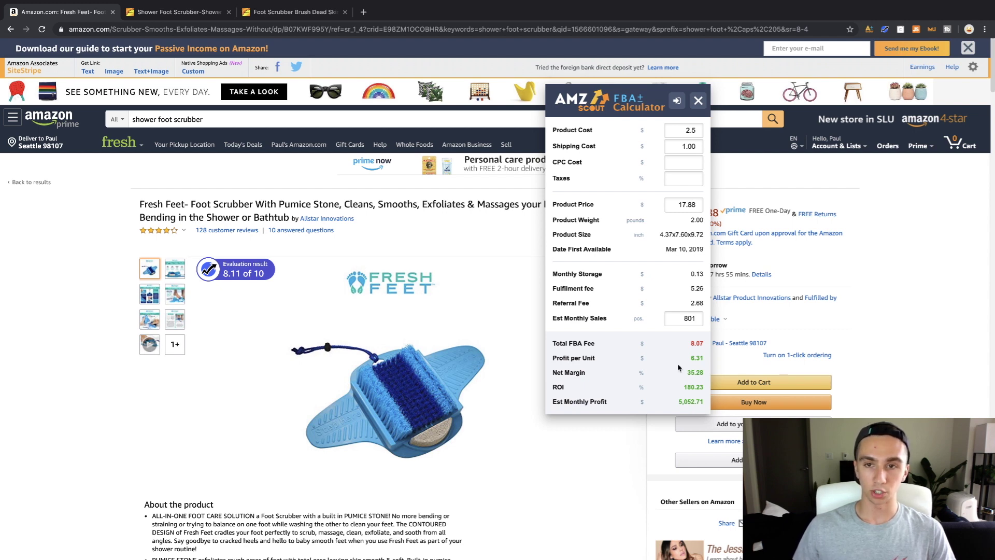
# - Set the product price in the FBA Calculator to 19.88 and check the profit per unit and net margin
pyautogui.click(699, 202)
pyautogui.click(699, 202)
pyautogui.click(699, 203)
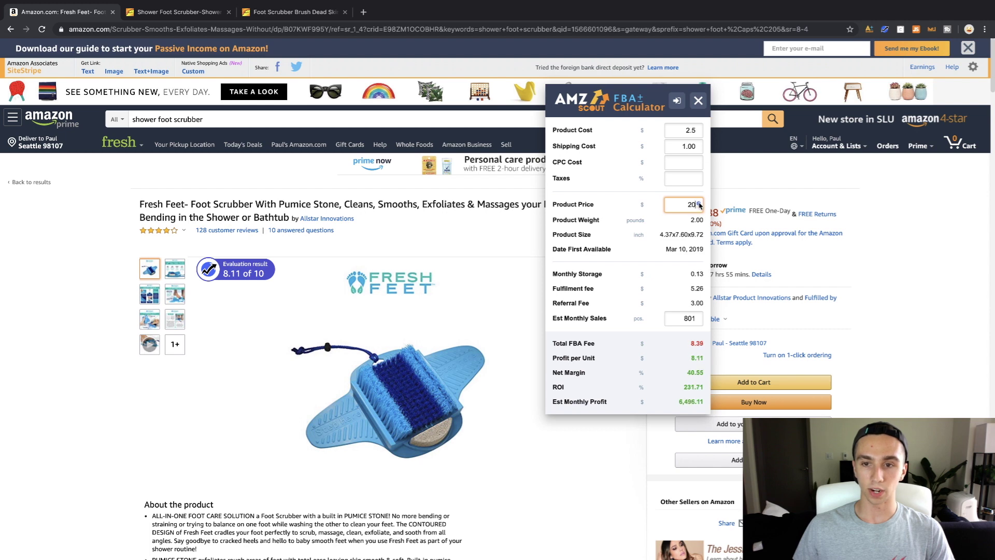
pyautogui.press('BackSpace')
pyautogui.press('BackSpace')
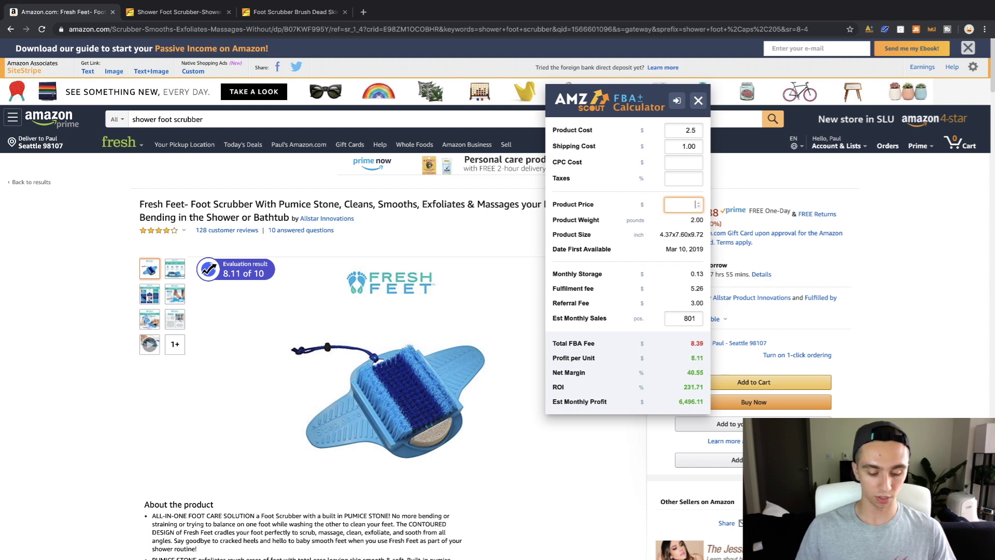
pyautogui.write('29.88')
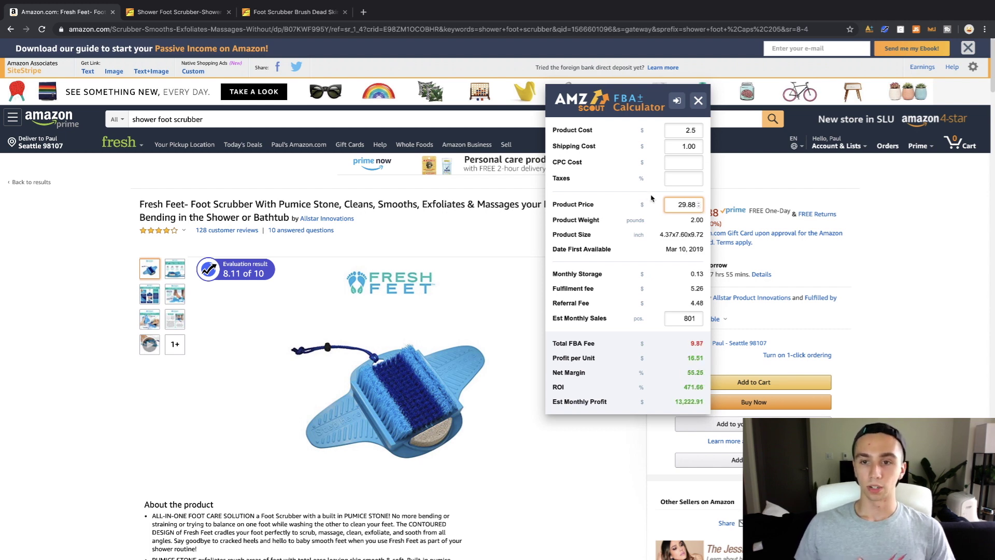
pyautogui.click(682, 206)
pyautogui.press('BackSpace')
pyautogui.write('1')
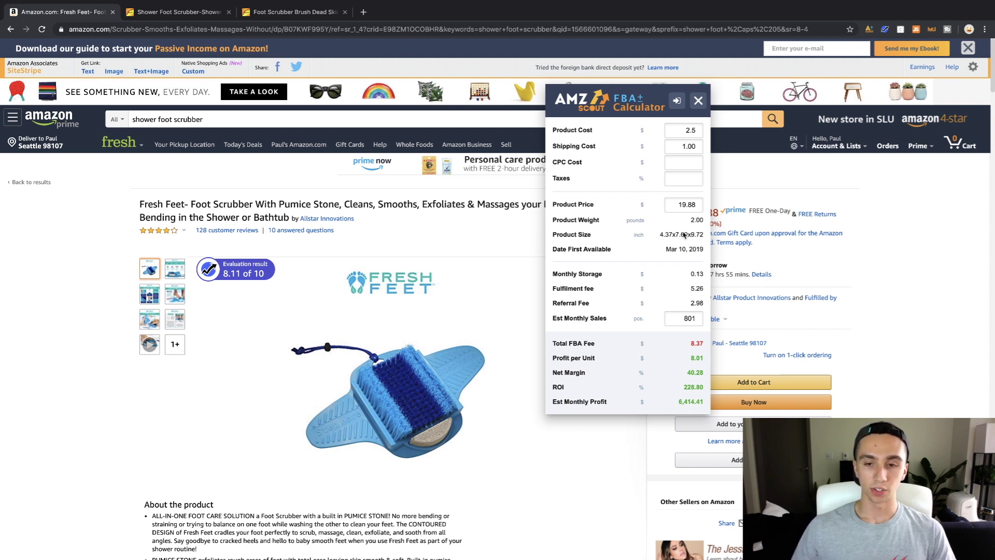
pyautogui.moveTo(695, 358)
pyautogui.mouseDown()
pyautogui.moveTo(711, 361)
pyautogui.moveTo(699, 371)
pyautogui.mouseUp()
pyautogui.click(711, 362)
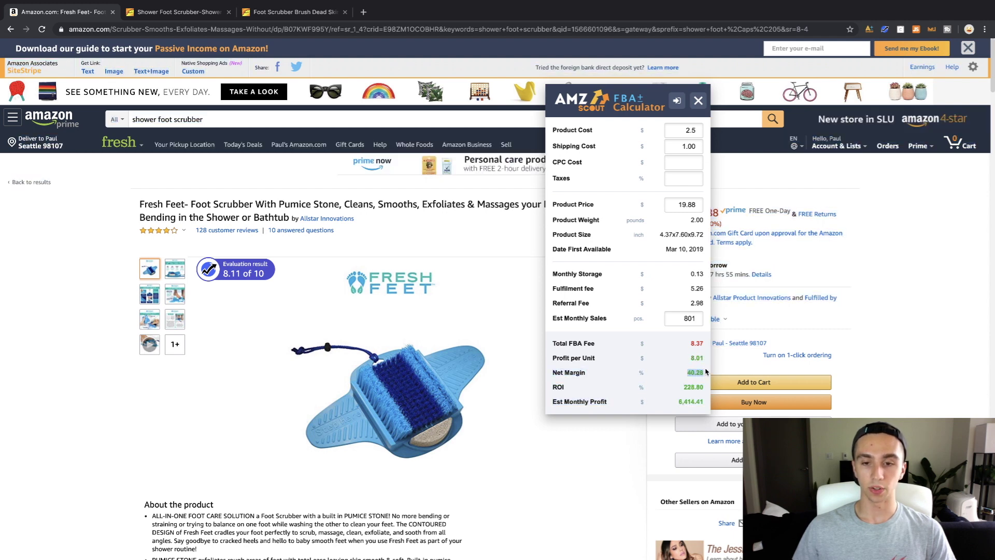
pyautogui.click(706, 367)
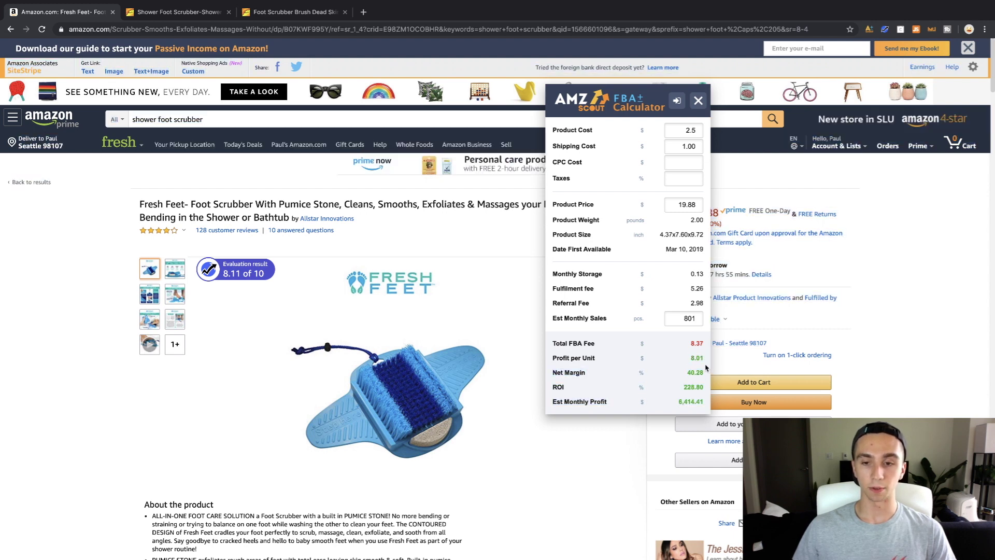
# - View the Fresh Feet listing's monthly sales, revenue and reviews in the Jungle Scout extension beside the FBA Calculator, and close the extension
pyautogui.click(916, 29)
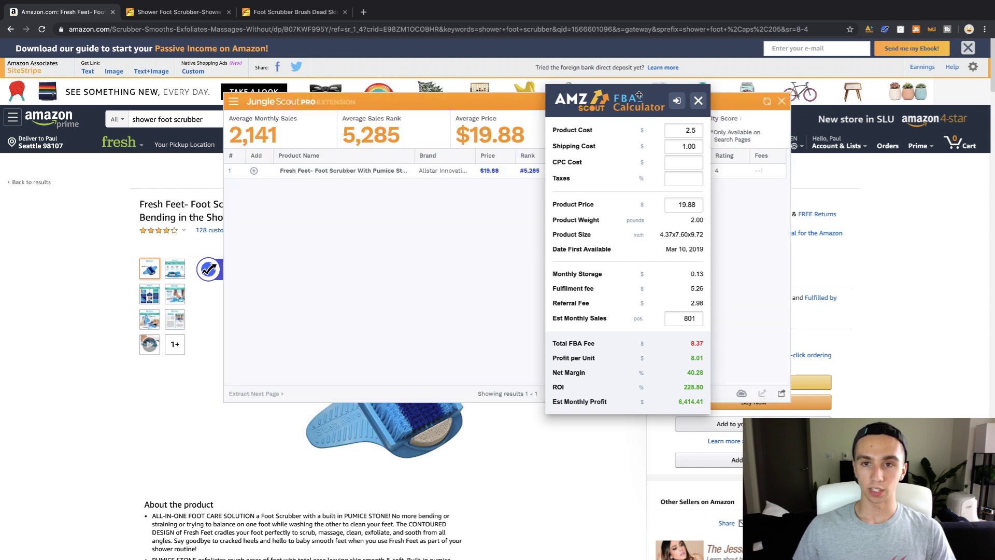
pyautogui.moveTo(640, 95); pyautogui.dragTo(916, 135)
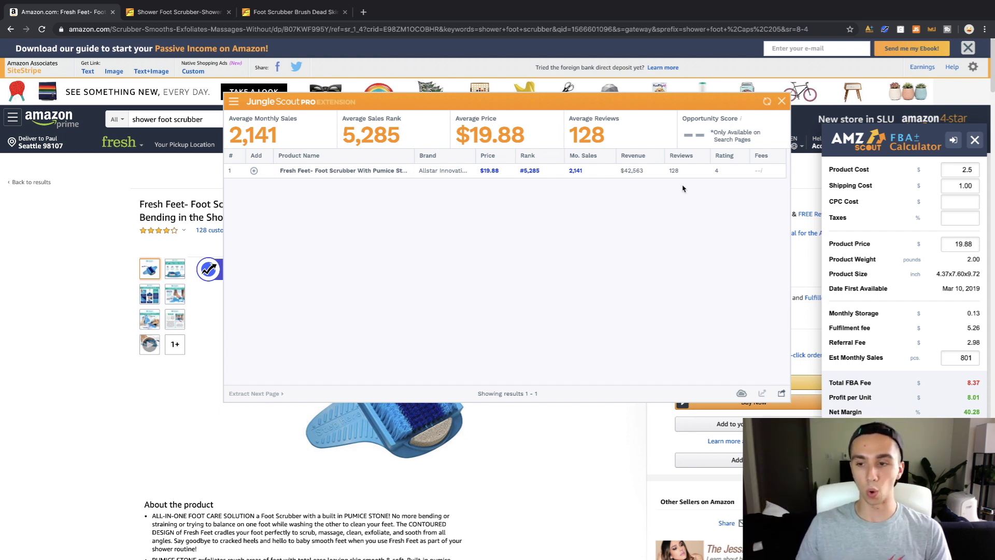
pyautogui.moveTo(886, 137); pyautogui.dragTo(859, 105)
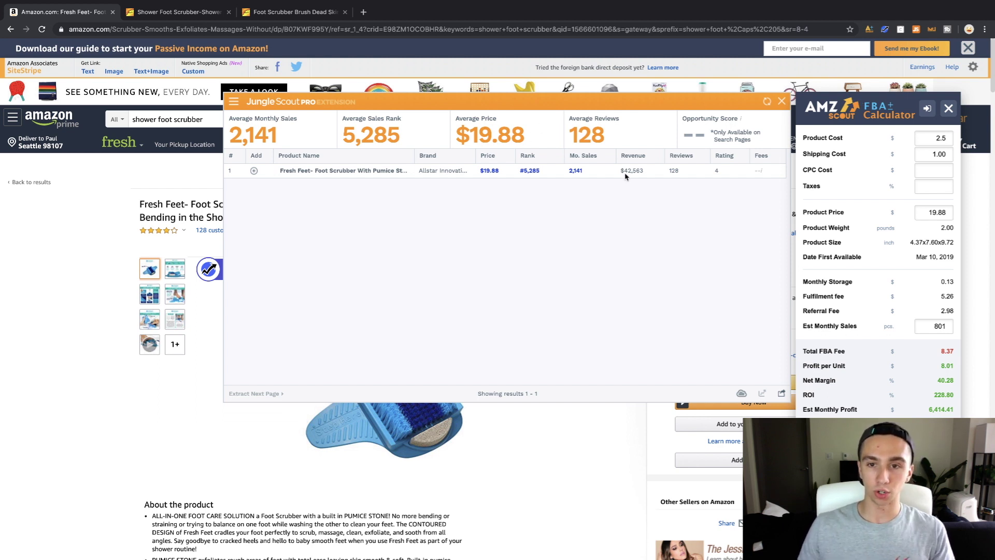
pyautogui.moveTo(620, 171); pyautogui.dragTo(675, 172)
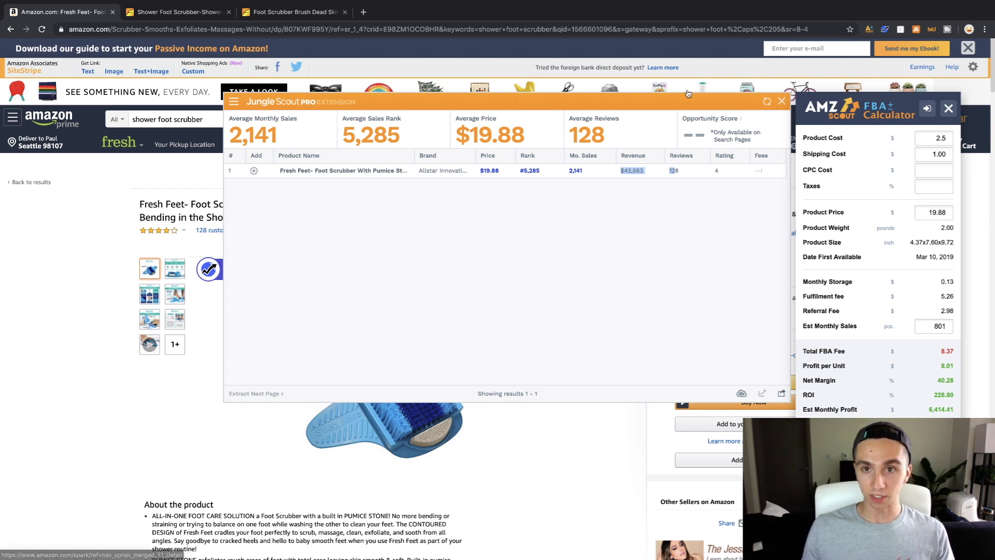
pyautogui.click(652, 188)
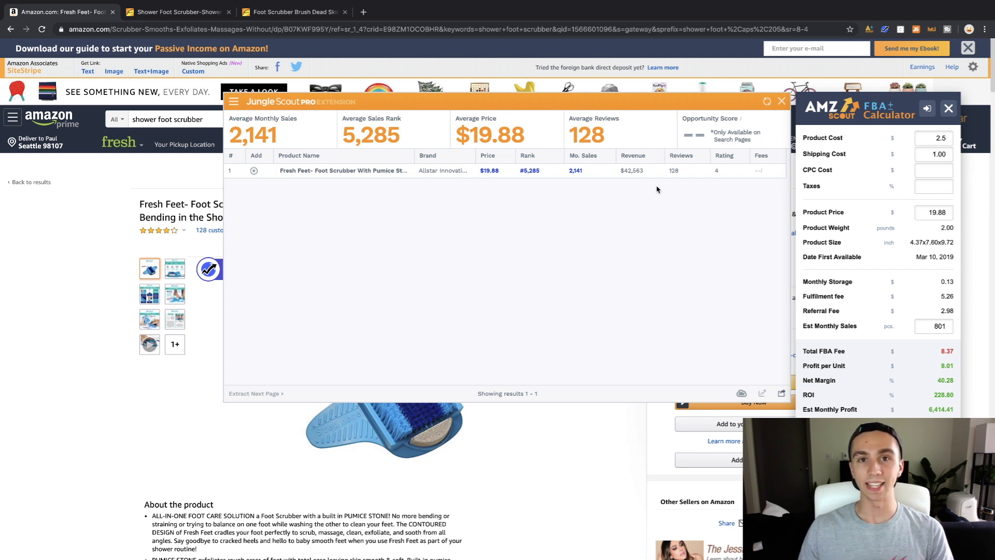
pyautogui.moveTo(870, 113); pyautogui.dragTo(617, 118)
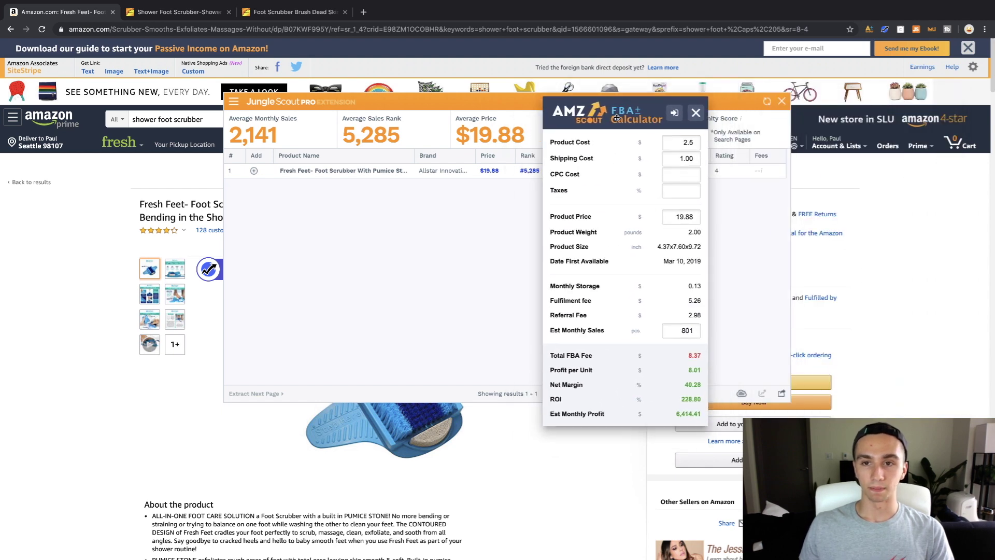
pyautogui.click(783, 103)
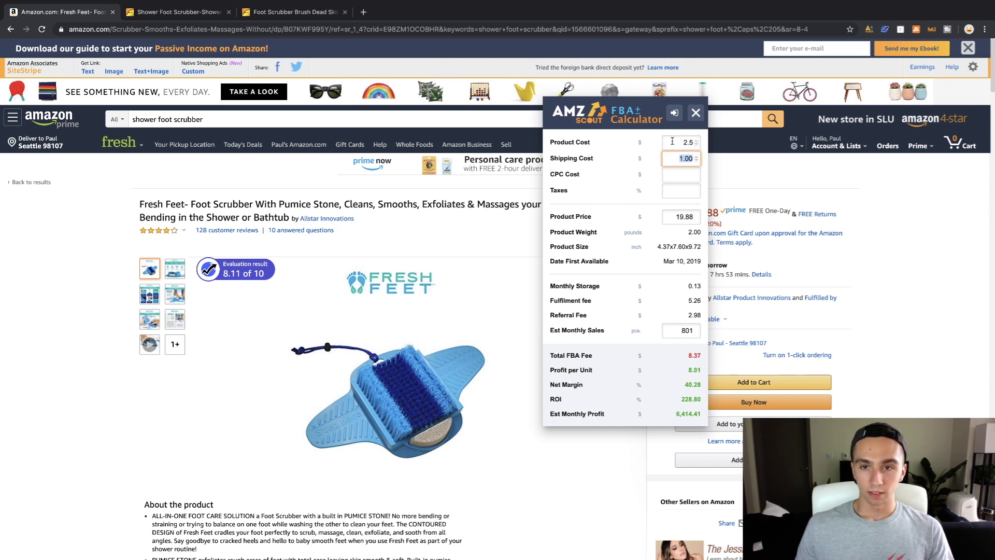
# - Set the estimated monthly sales in the FBA Calculator to 2200 and check the estimated monthly profit
pyautogui.moveTo(679, 142); pyautogui.dragTo(699, 161)
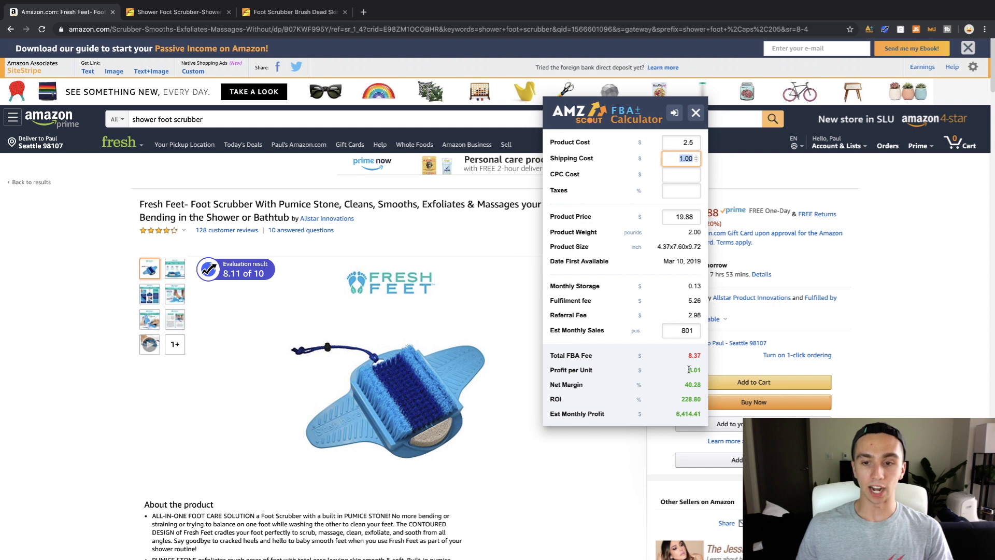
pyautogui.moveTo(688, 370); pyautogui.dragTo(703, 373)
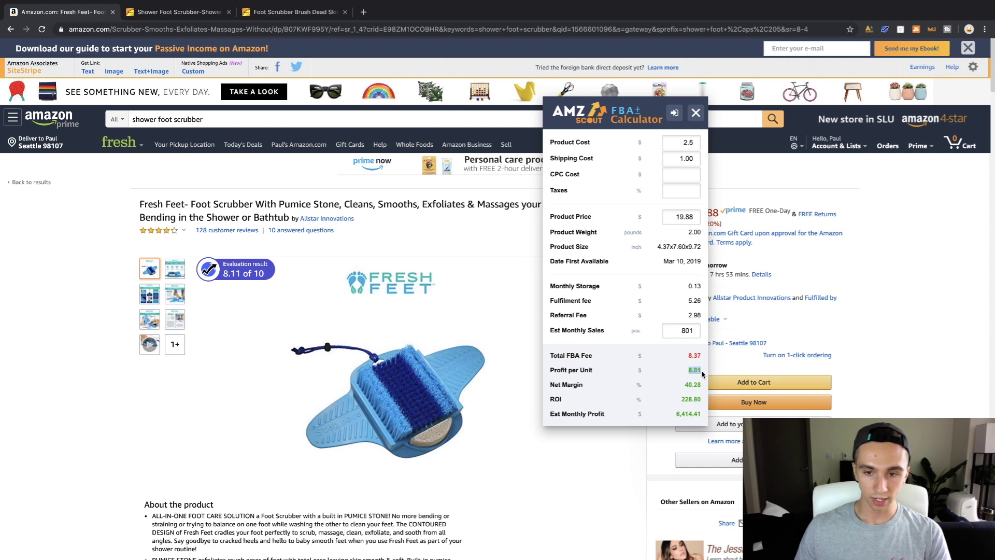
pyautogui.doubleClick(683, 330)
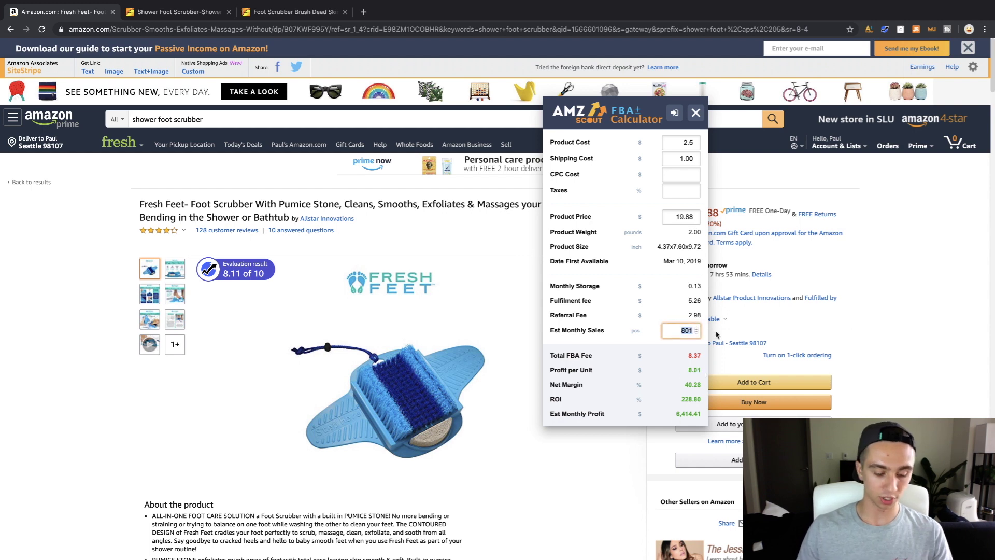
pyautogui.write('2200')
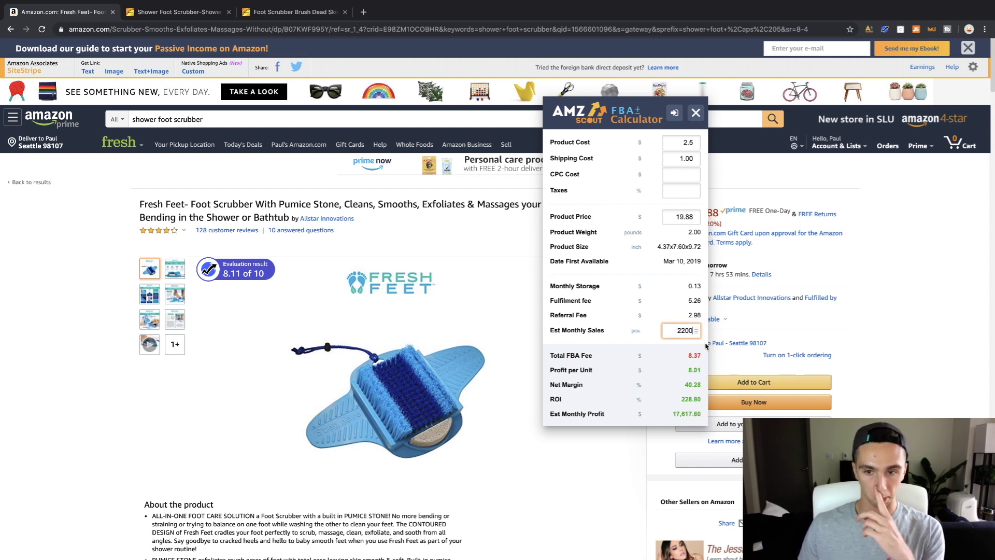
pyautogui.moveTo(672, 414); pyautogui.dragTo(704, 414)
pyautogui.click(705, 410)
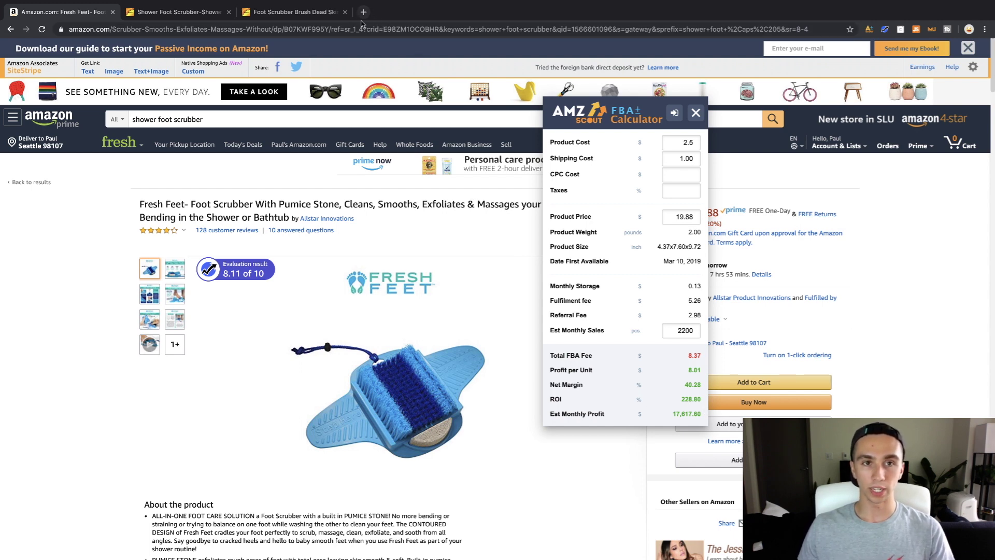
# - Copy the listing's ASIN B07KWF995Y from its web address and search Google for "fba calculator" in a new tab
pyautogui.moveTo(285, 31); pyautogui.dragTo(331, 32)
pyautogui.hotkey('ctrl', 'c')
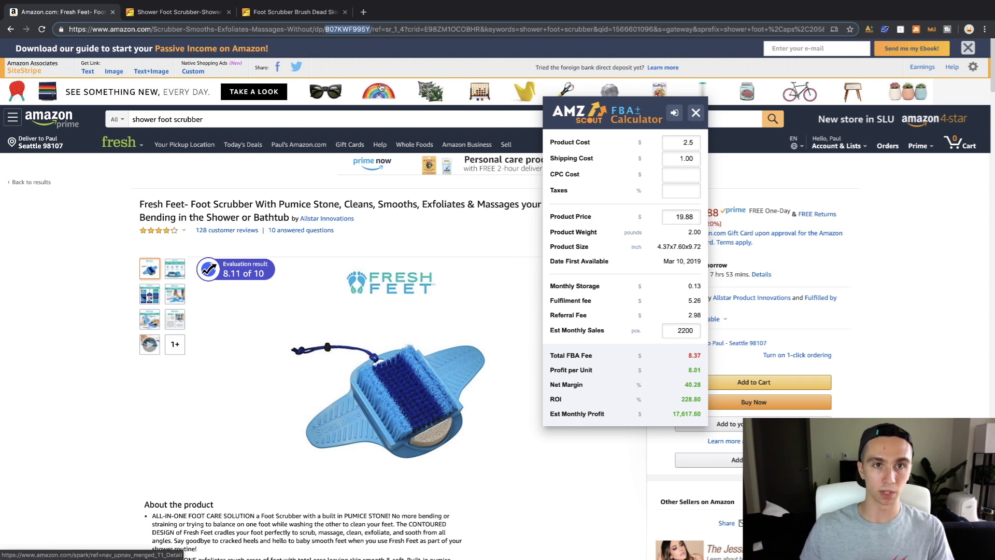
pyautogui.click(364, 11)
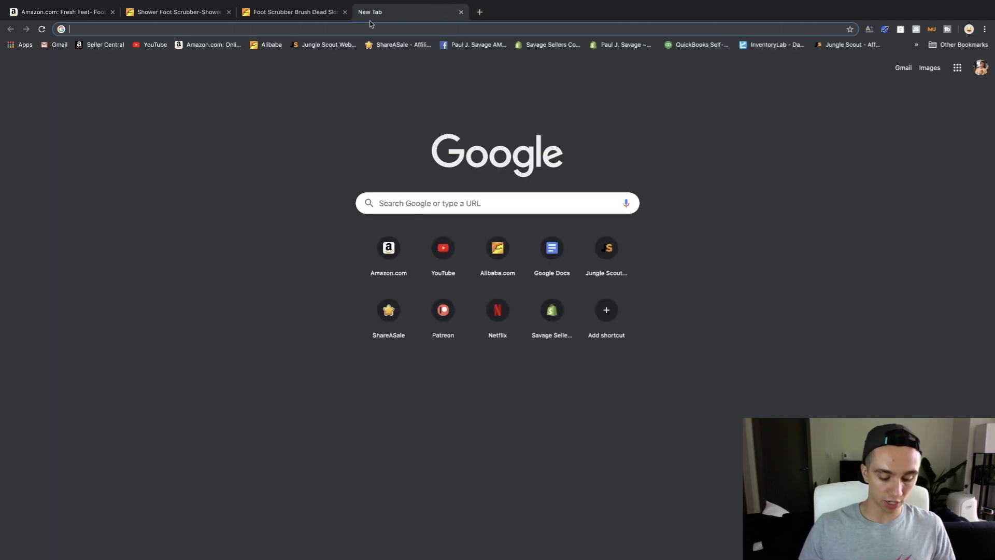
pyautogui.write('fba ca')
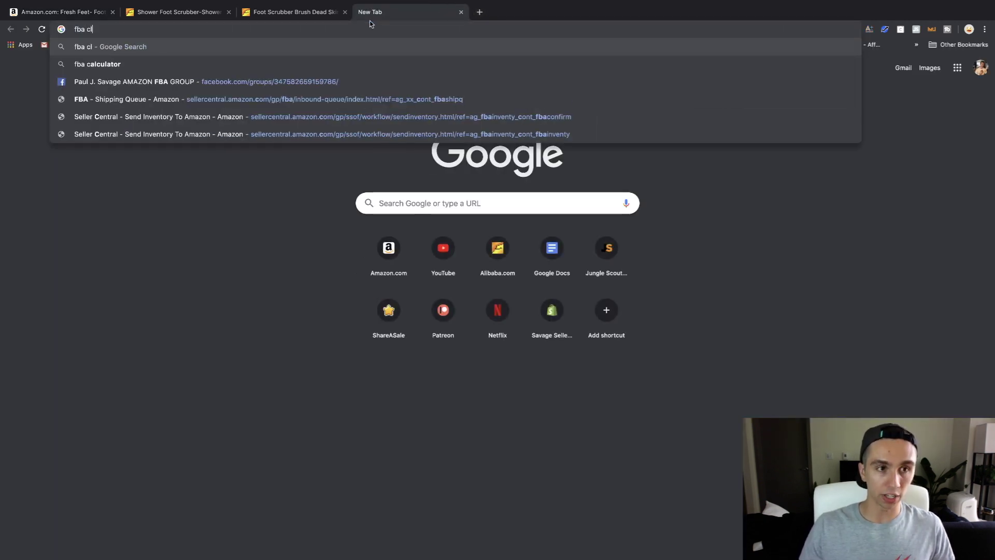
pyautogui.click(313, 46)
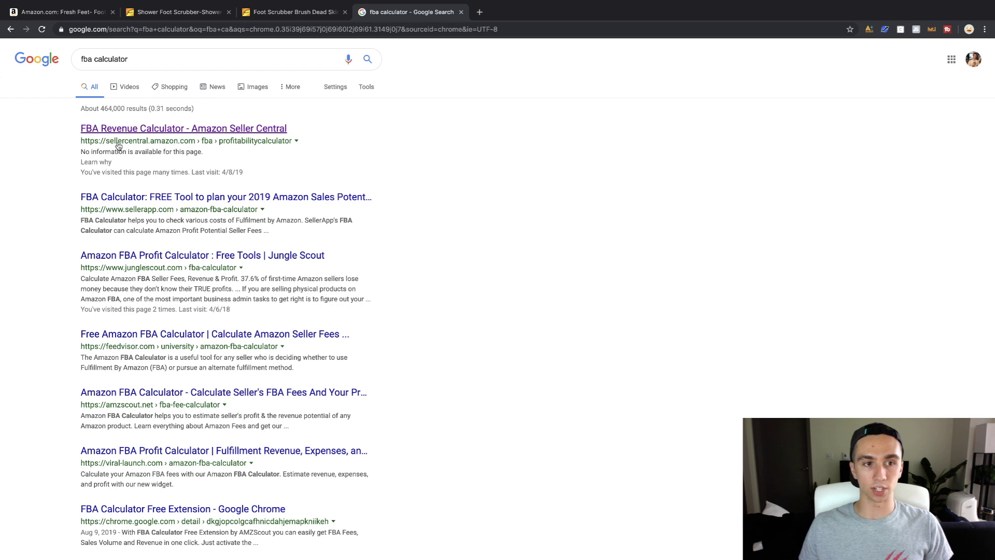
# - Open Amazon Seller Central's FBA Revenue Calculator and look up the product with the copied ASIN B07KWF995Y
pyautogui.click(167, 136)
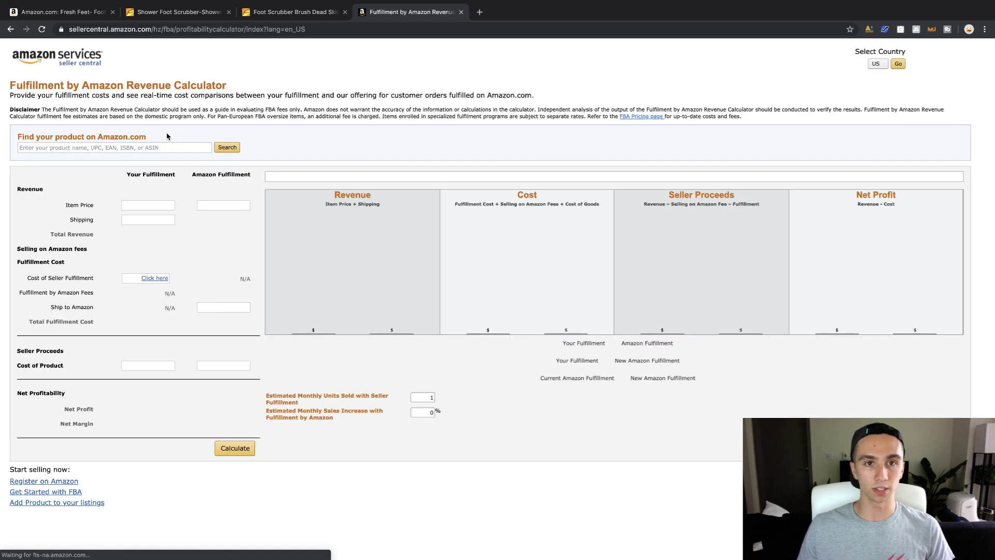
pyautogui.click(125, 147)
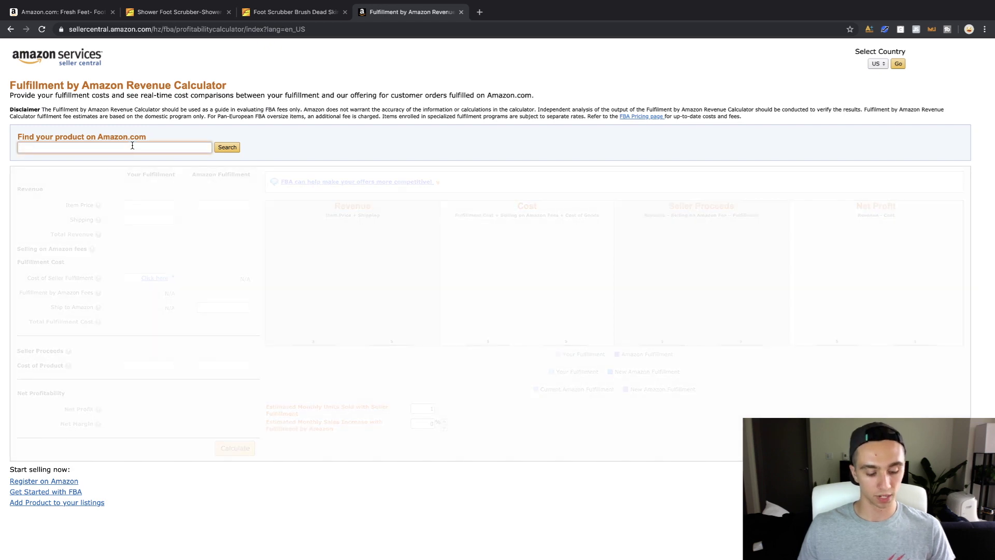
pyautogui.hotkey('ctrl', 'v')
pyautogui.click(229, 148)
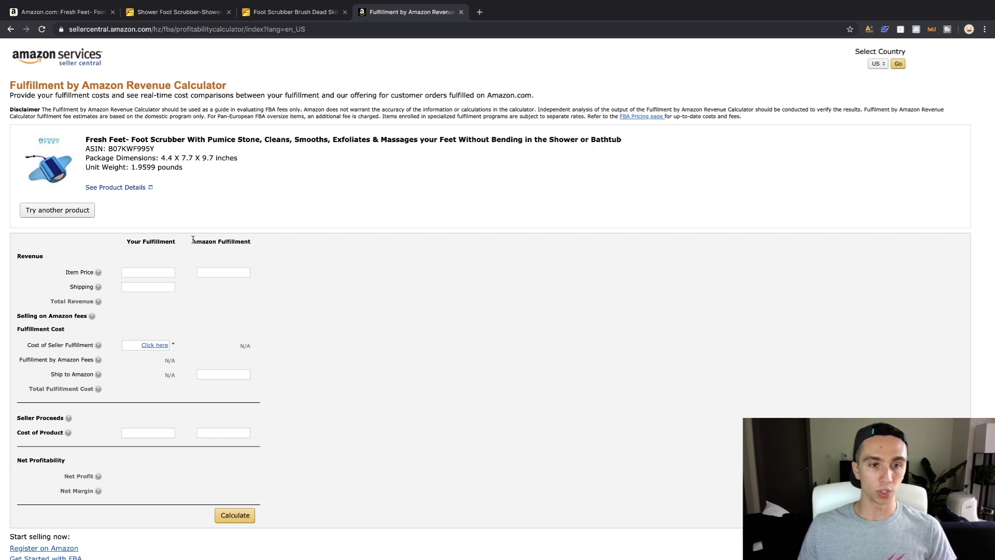
# - Calculate the Amazon Fulfillment profit with an item price of 19.88, ship to Amazon cost of 1 and product cost of 2.50
pyautogui.moveTo(192, 240); pyautogui.dragTo(253, 449)
pyautogui.click(252, 337)
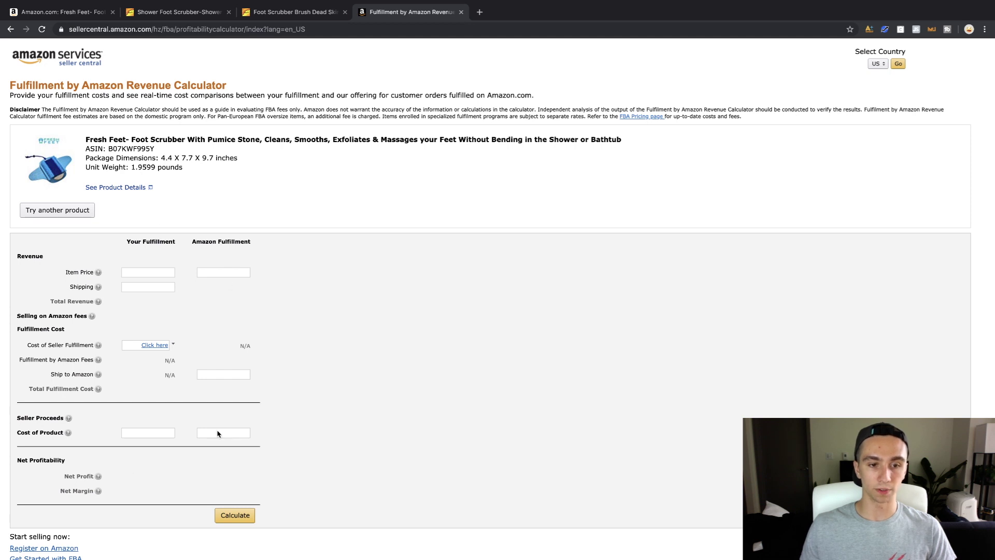
pyautogui.click(228, 272)
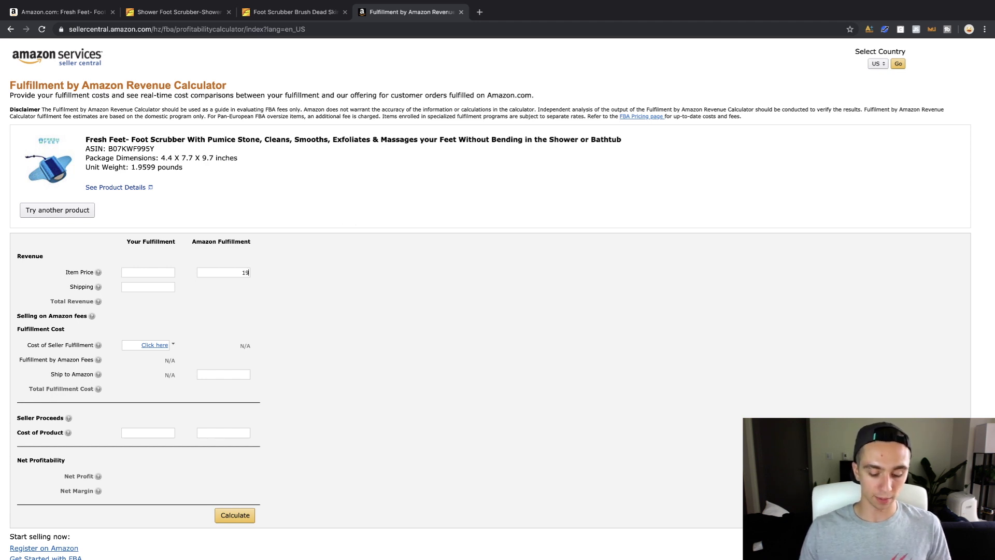
pyautogui.write('19.88')
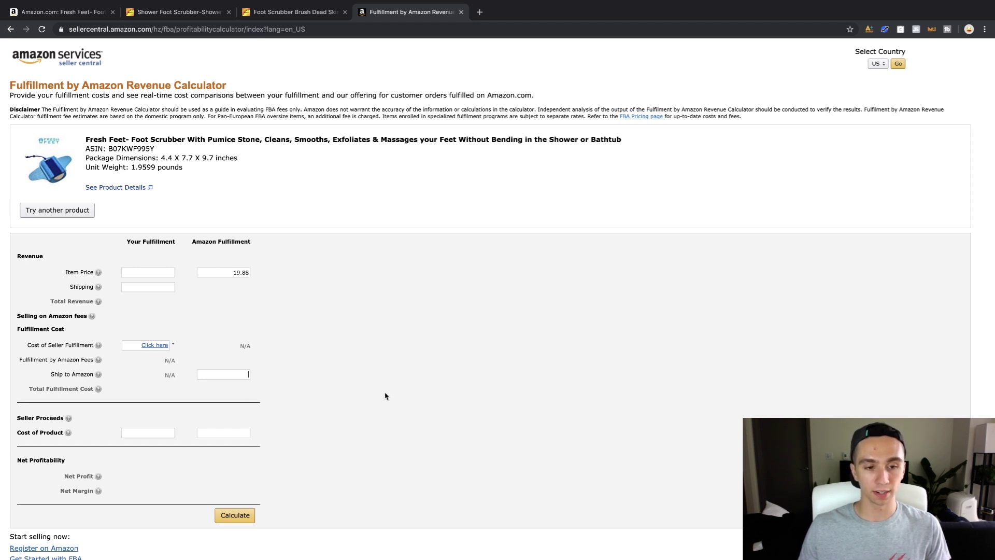
pyautogui.write('1')
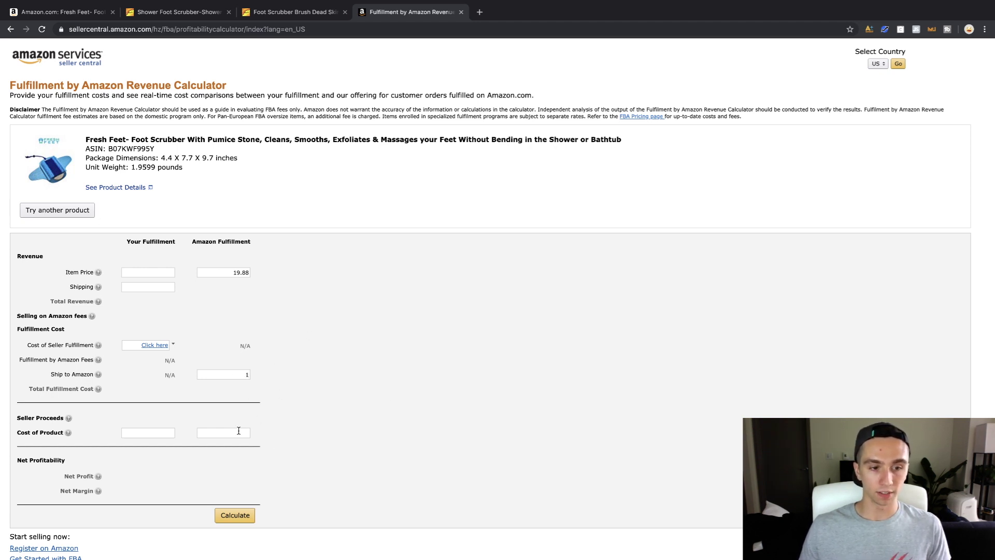
pyautogui.click(239, 431)
pyautogui.write('2.50')
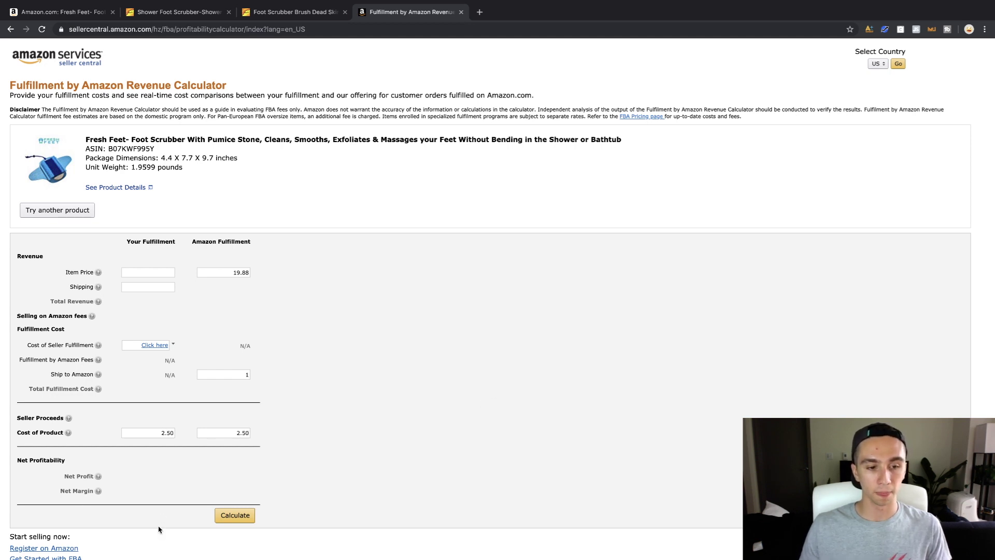
pyautogui.click(234, 520)
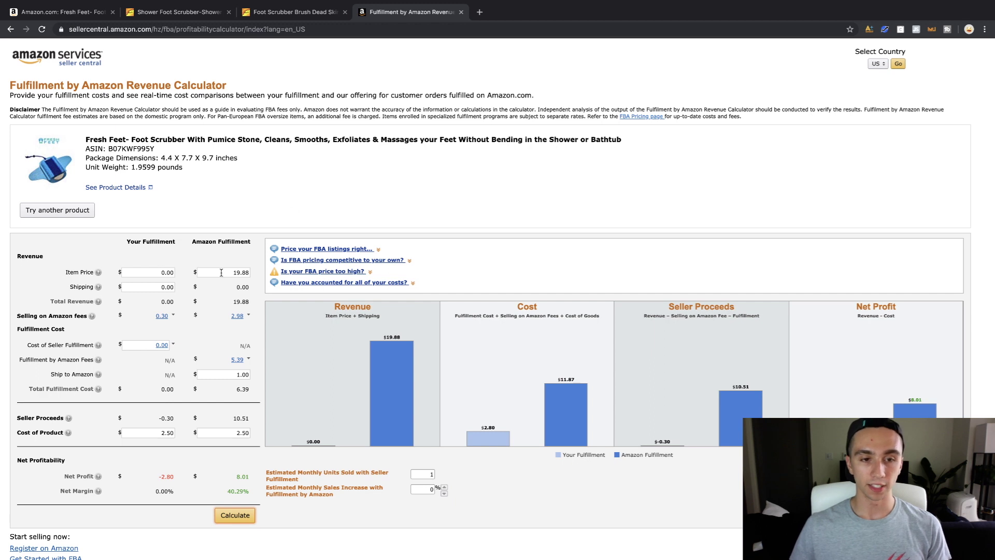
# - Set the Amazon Fulfillment item price to 24.99, recalculate and check the net margin
pyautogui.click(240, 272)
pyautogui.press('BackSpace')
pyautogui.press('BackSpace')
pyautogui.write('29')
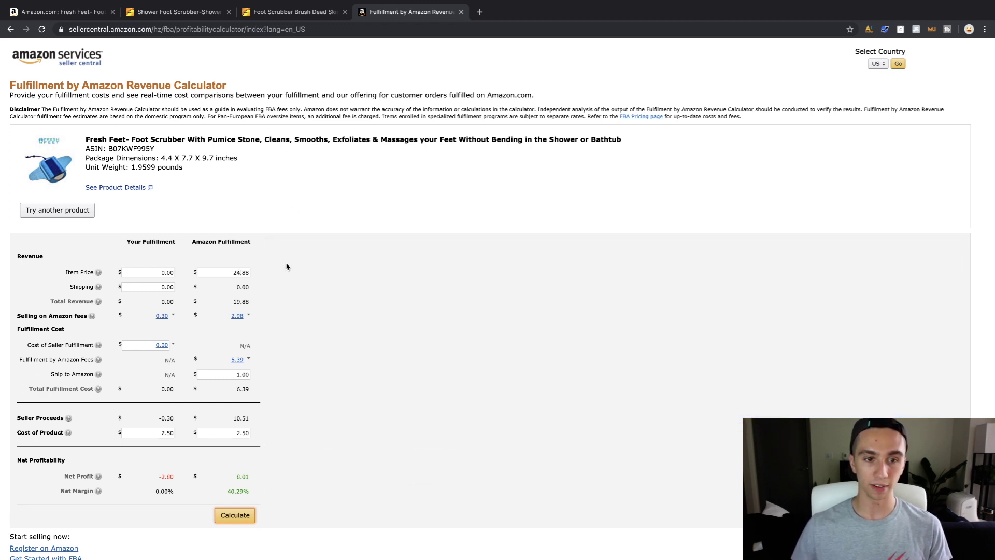
pyautogui.click(250, 273)
pyautogui.press('BackSpace')
pyautogui.press('BackSpace')
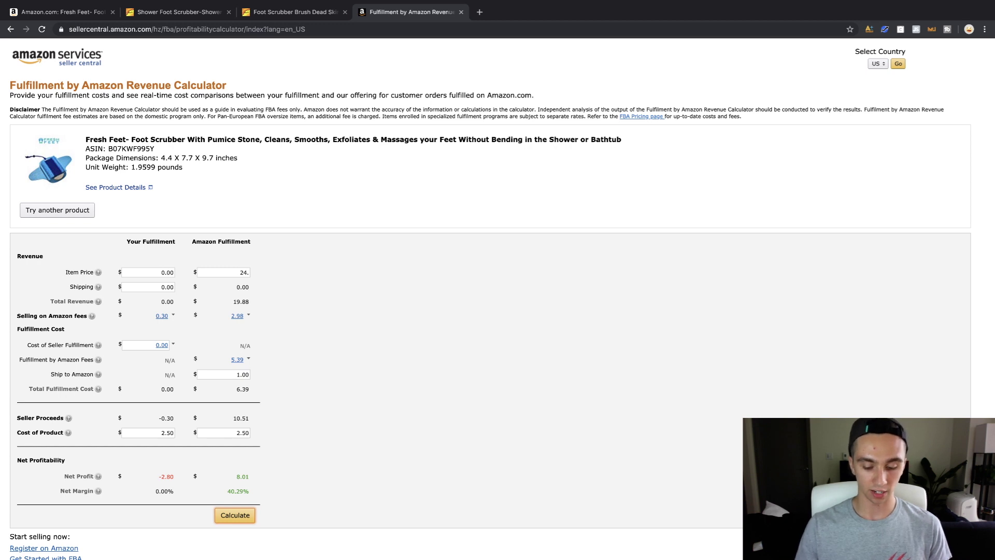
pyautogui.write('99')
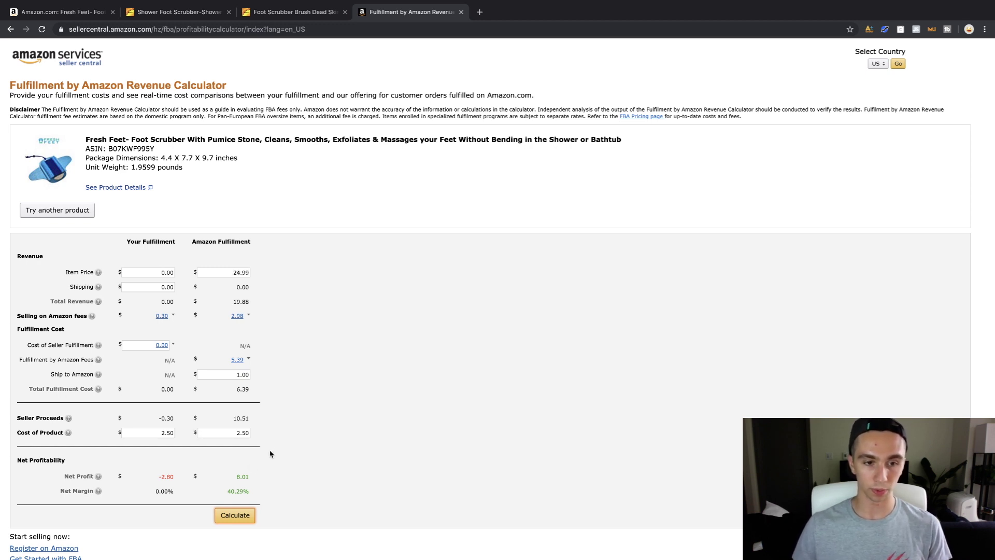
pyautogui.click(235, 515)
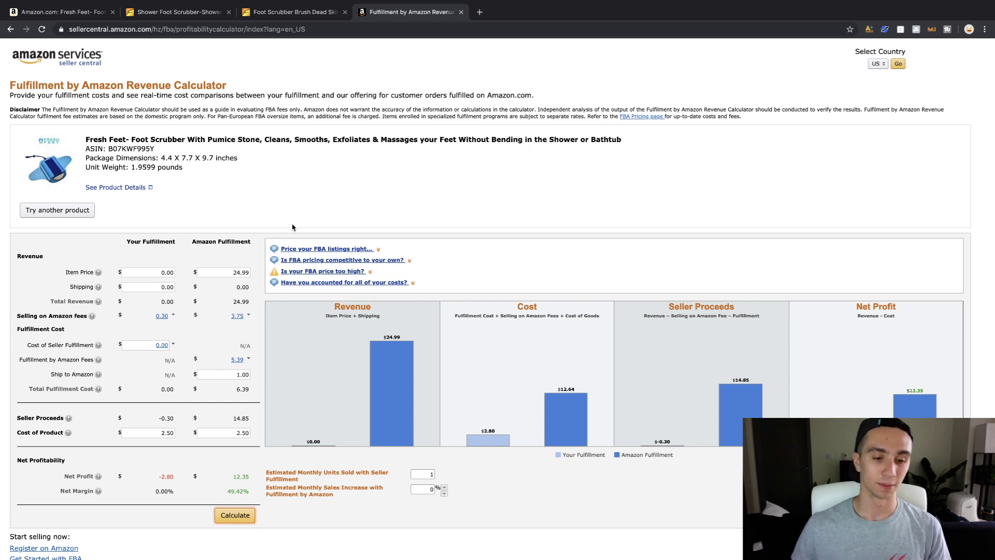
pyautogui.moveTo(228, 491); pyautogui.dragTo(250, 492)
pyautogui.click(252, 491)
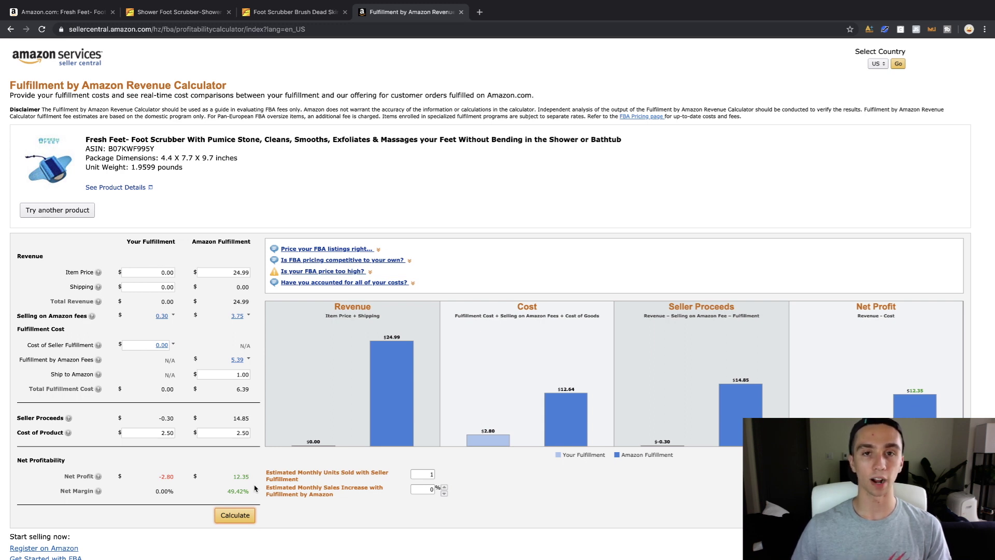
# - Set the Amazon Fulfillment item price to 14.99, recalculate and check the net margin
pyautogui.click(237, 275)
pyautogui.press('BackSpace')
pyautogui.write('1')
pyautogui.click(245, 515)
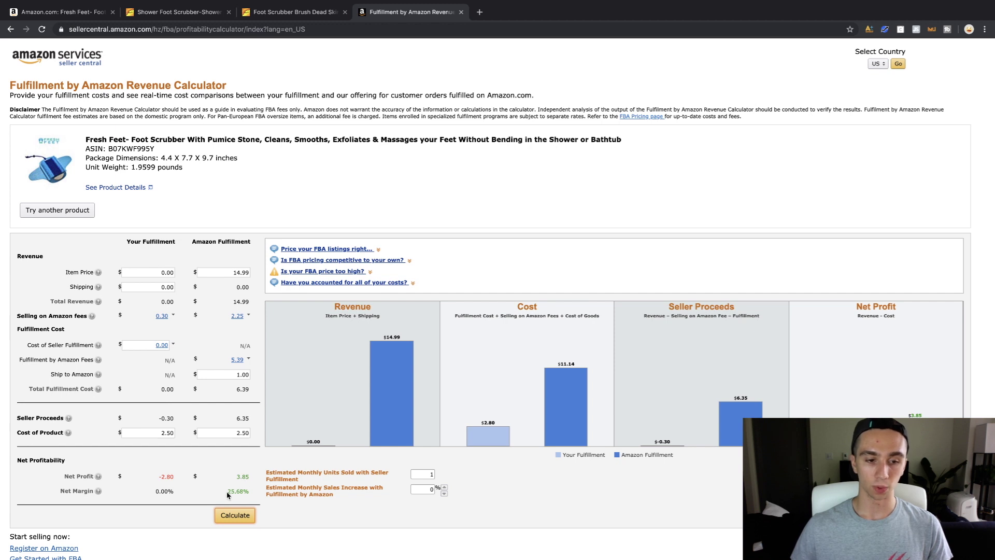
pyautogui.moveTo(227, 492); pyautogui.dragTo(268, 494)
pyautogui.click(257, 493)
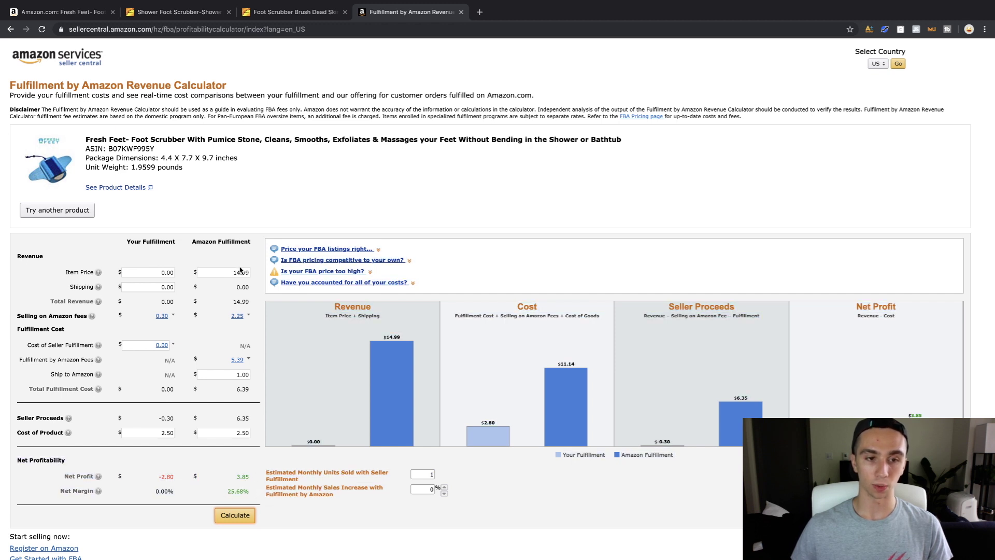
# - Set the Amazon Fulfillment item price to 12.99 and recalculate the profit
pyautogui.press('BackSpace')
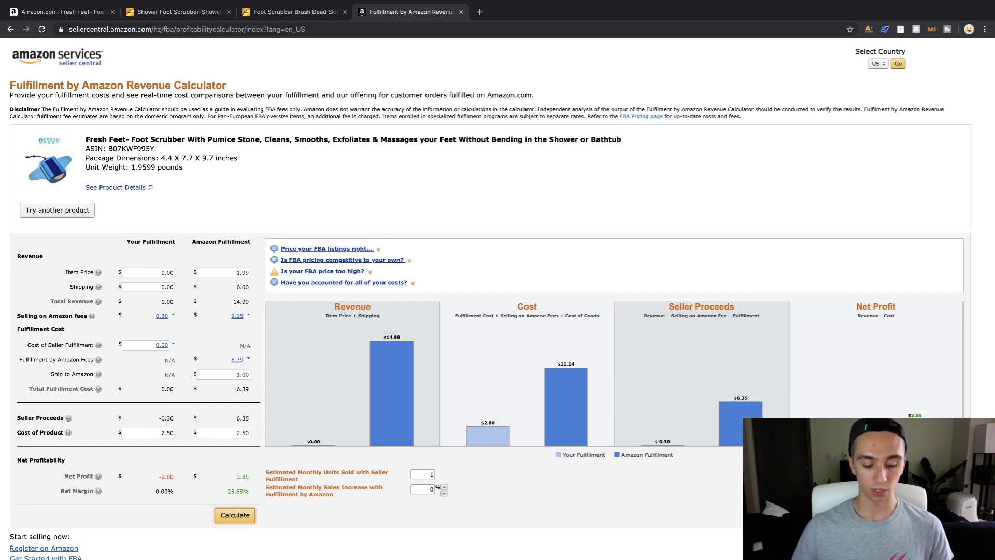
pyautogui.write('2')
pyautogui.click(238, 514)
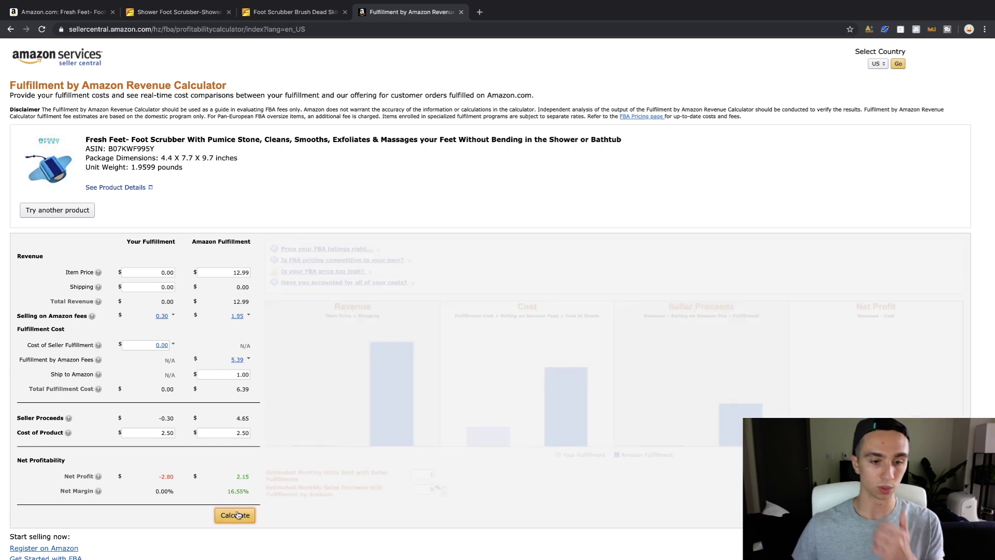